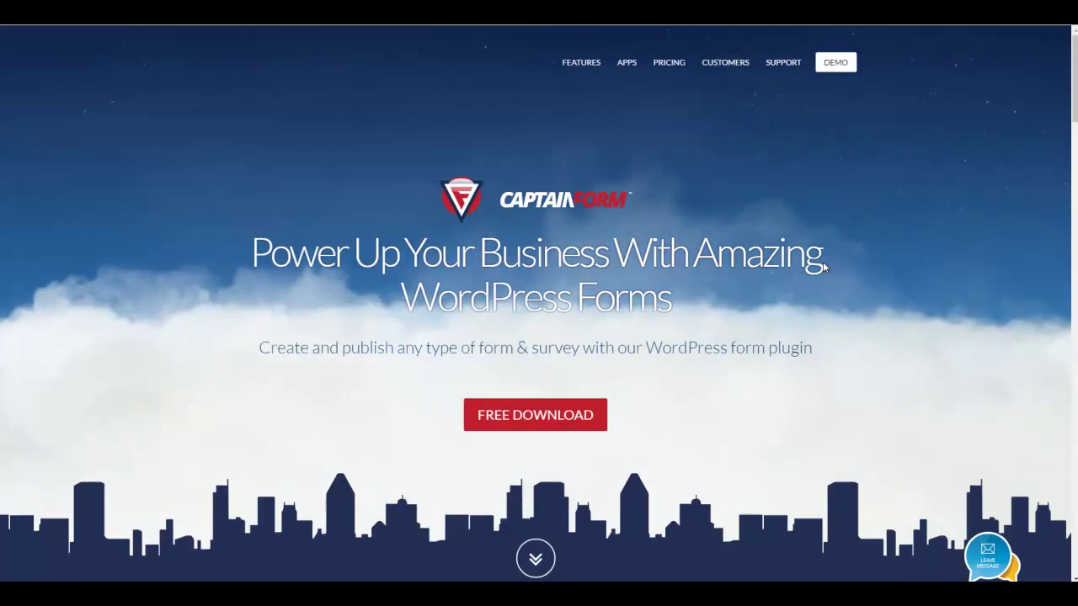
Look through the CaptainForm homepage's sections on form-building features and app integrations.
scroll(854, 292, down, 3)
scroll(815, 308, down, 1)
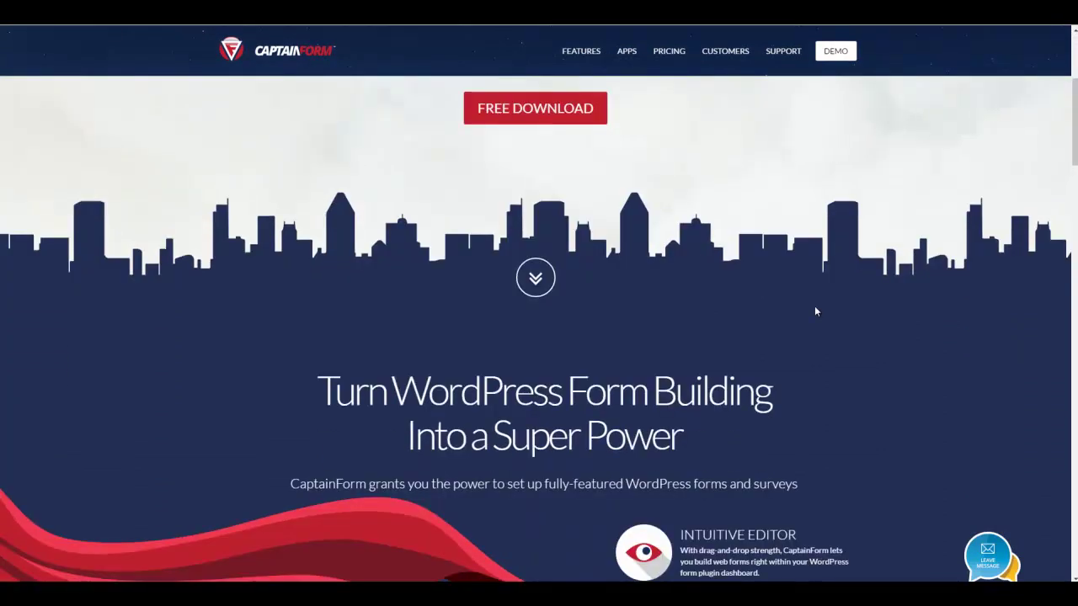
scroll(815, 308, down, 3)
scroll(815, 311, down, 2)
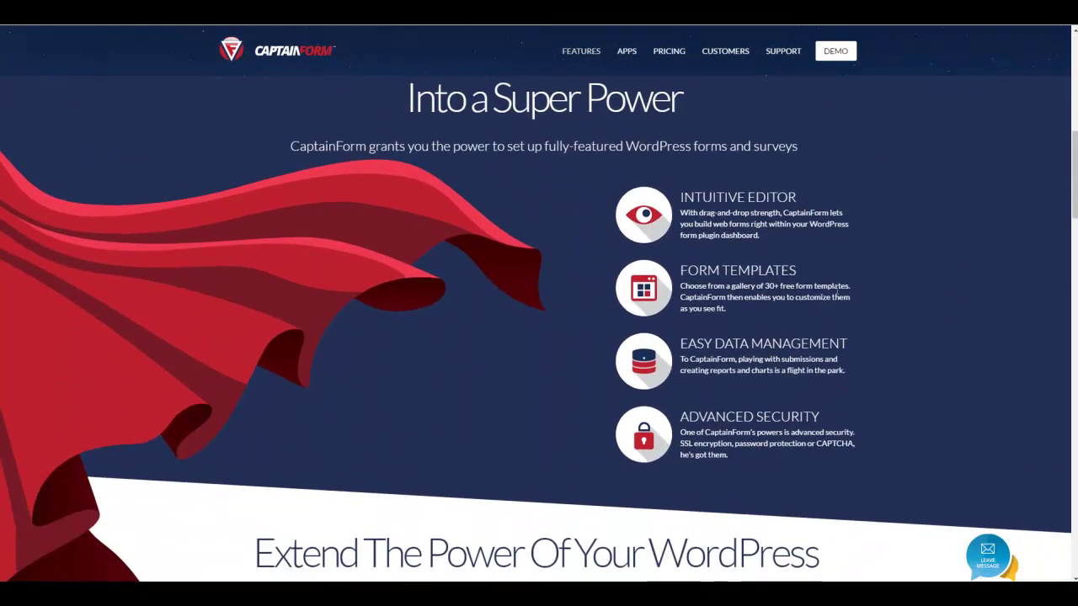
scroll(876, 282, down, 5)
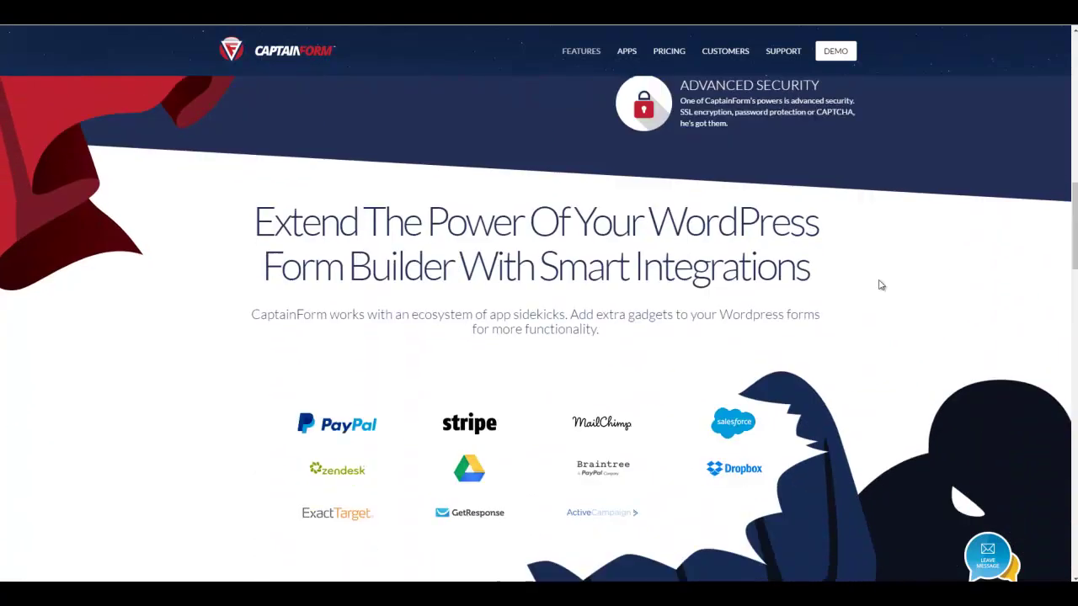
scroll(881, 285, up, 5)
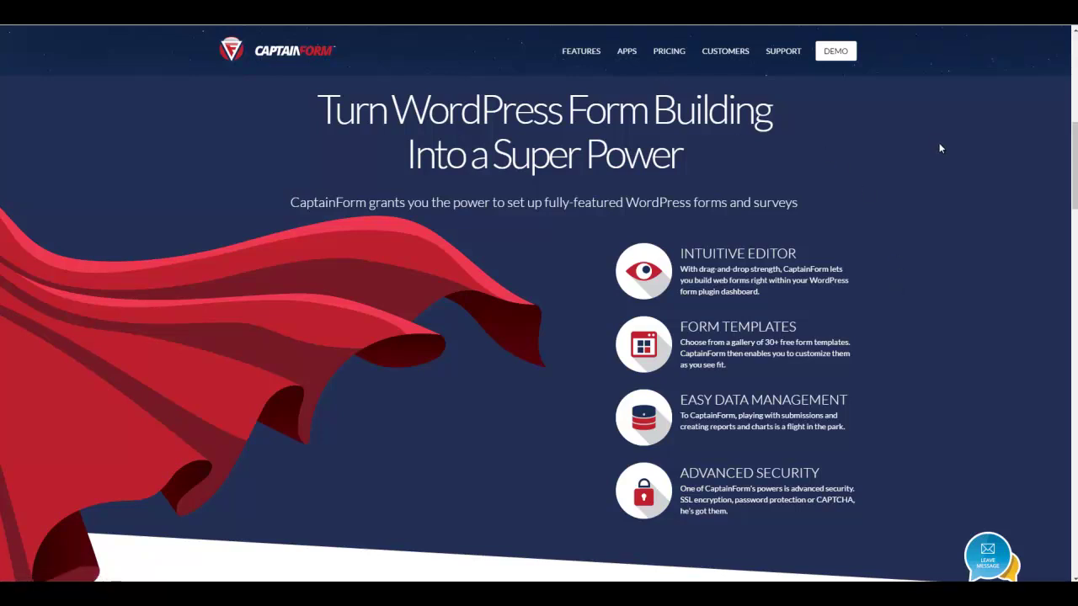
scroll(939, 143, up, 3)
scroll(935, 148, up, 4)
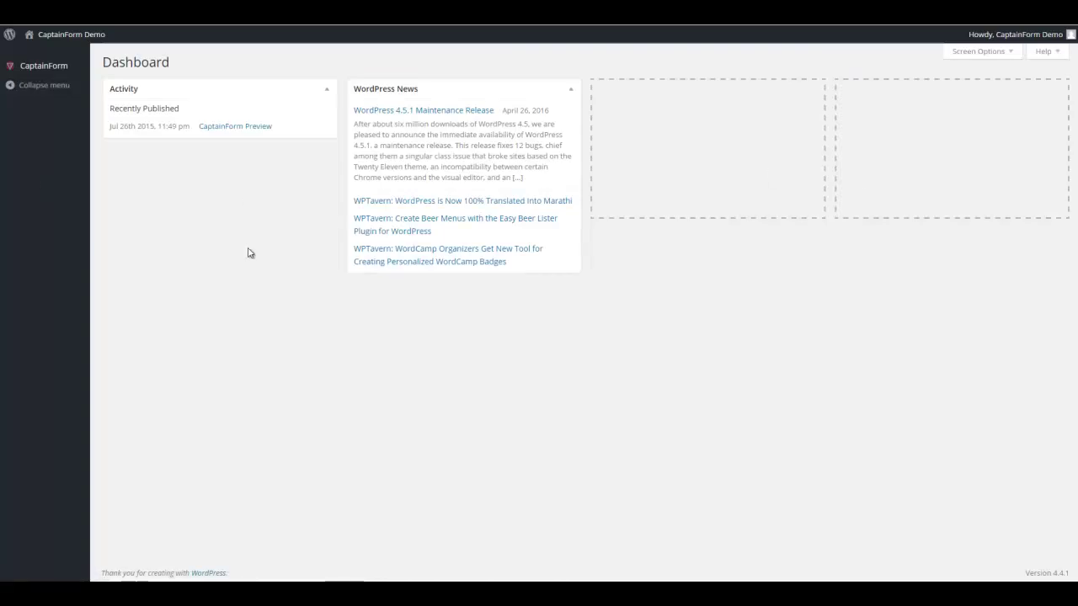
Open the Multilanguage Form from the CaptainForm demo's form list in the form editor and view its fields.
mouse_move(55, 72)
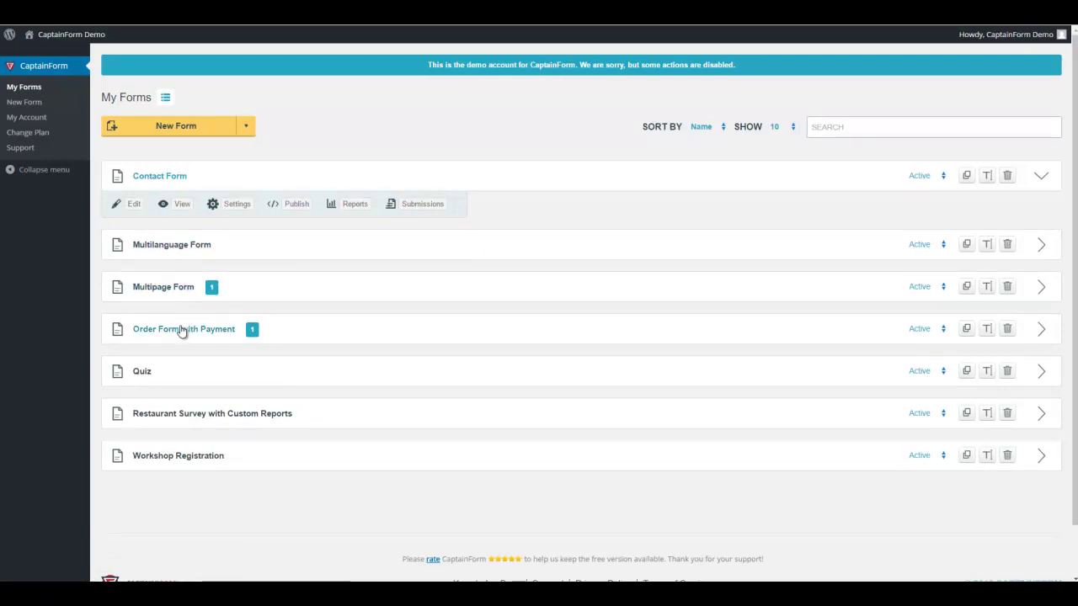
click(173, 246)
click(124, 247)
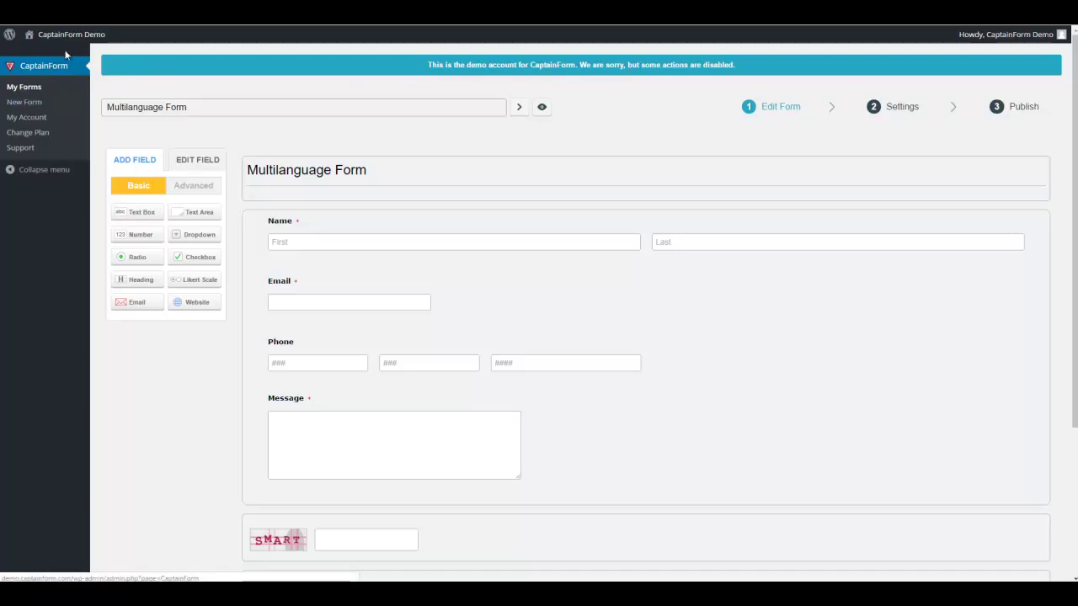
mouse_move(81, 41)
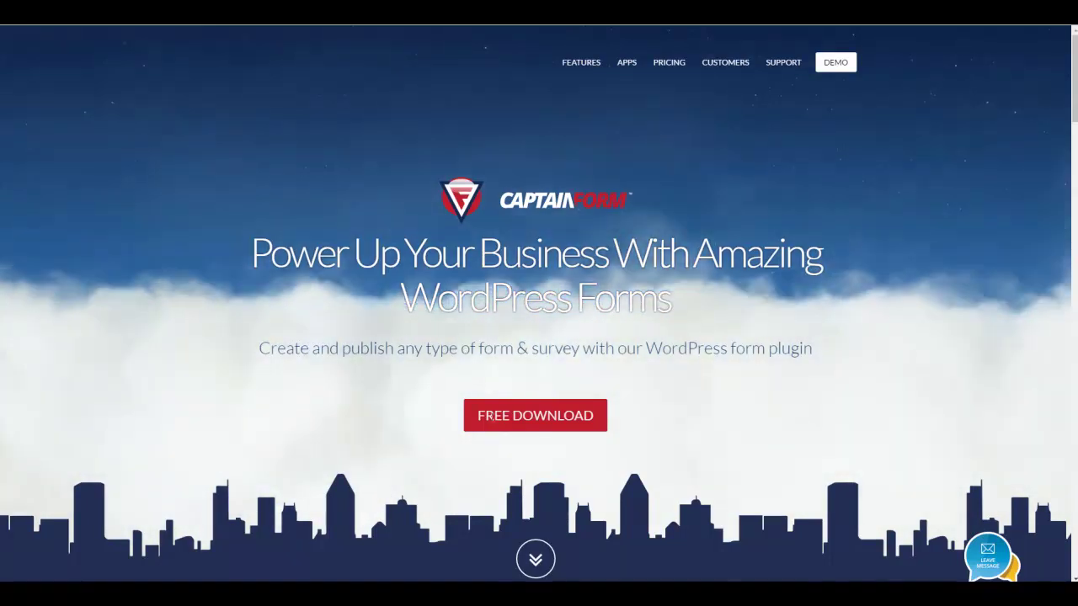
click(541, 414)
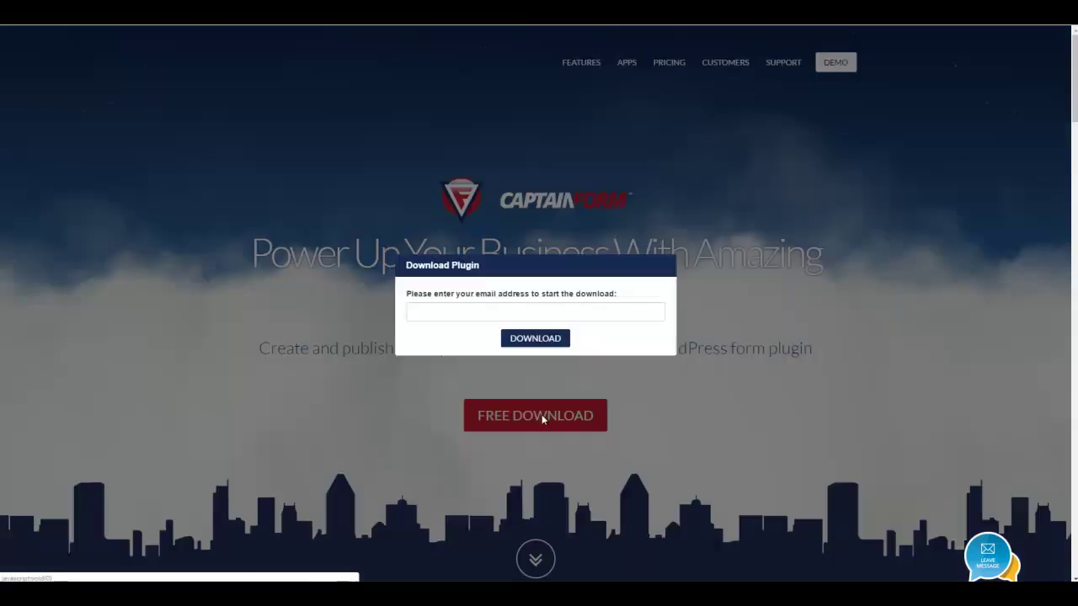
click(603, 318)
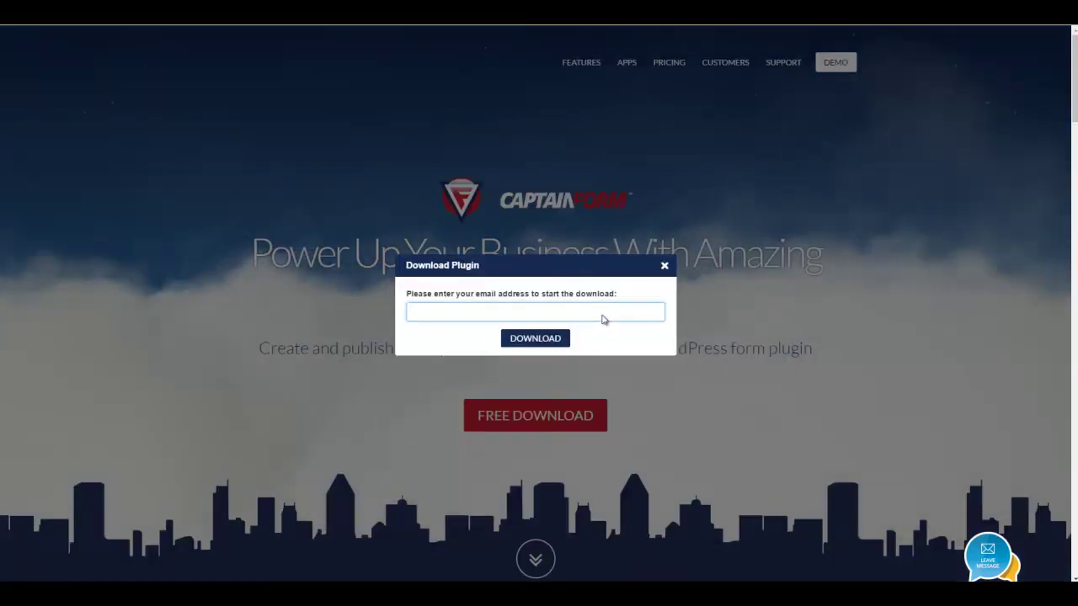
click(664, 266)
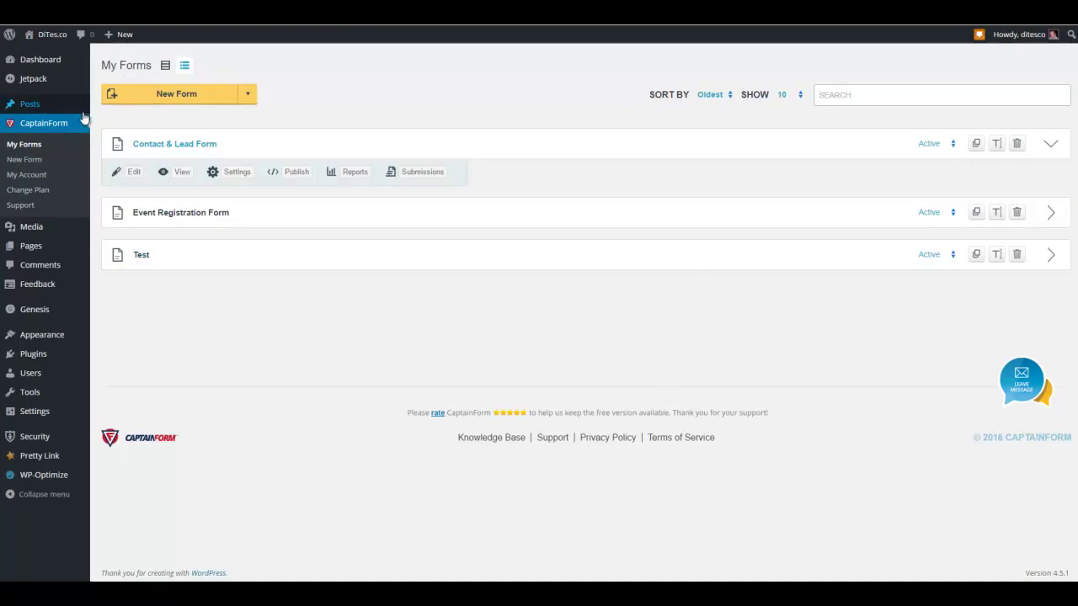
Start a new CaptainForm form and browse the ready-made templates offered under Other Form without choosing one.
mouse_move(49, 51)
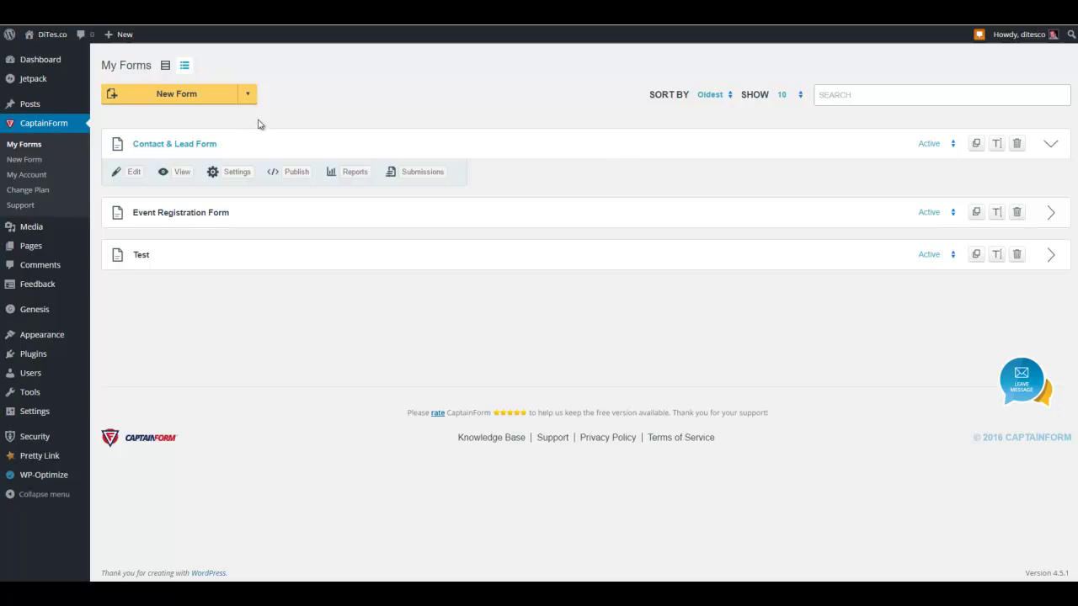
click(175, 100)
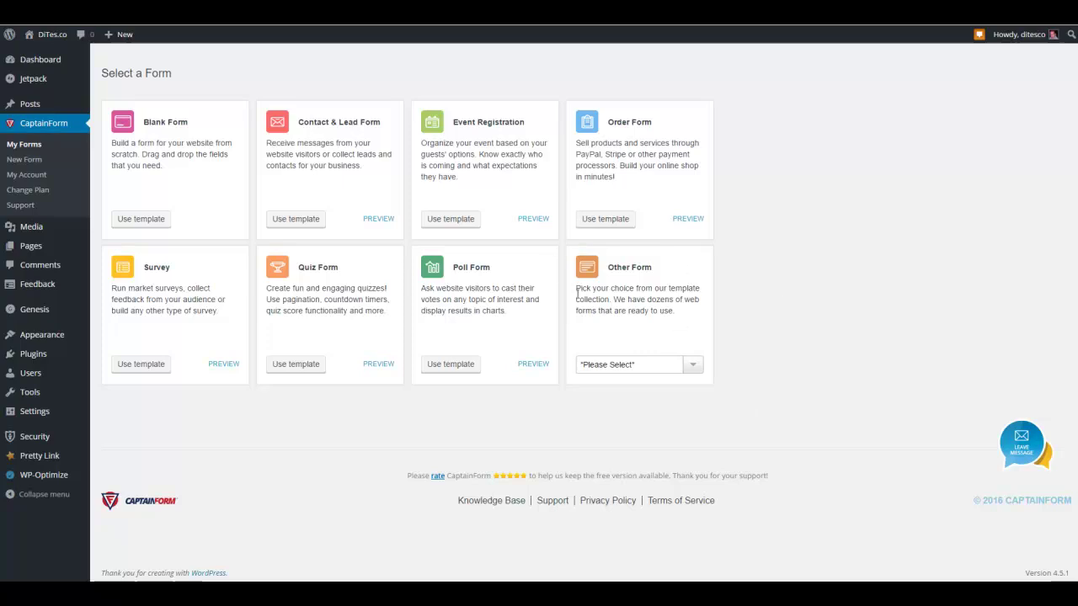
click(689, 368)
scroll(662, 448, down, 3)
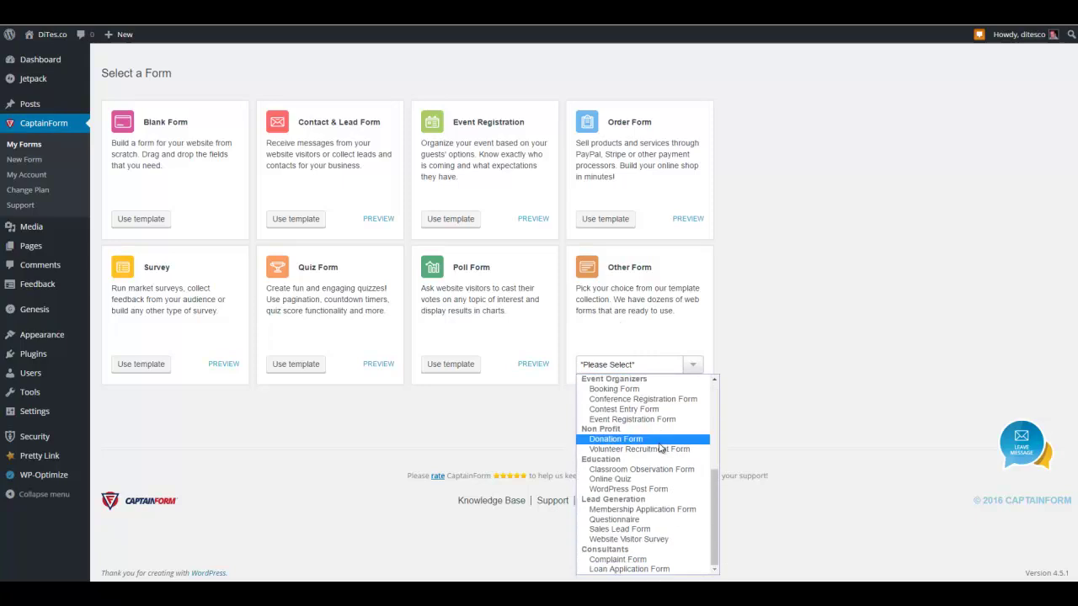
scroll(662, 484, up, 3)
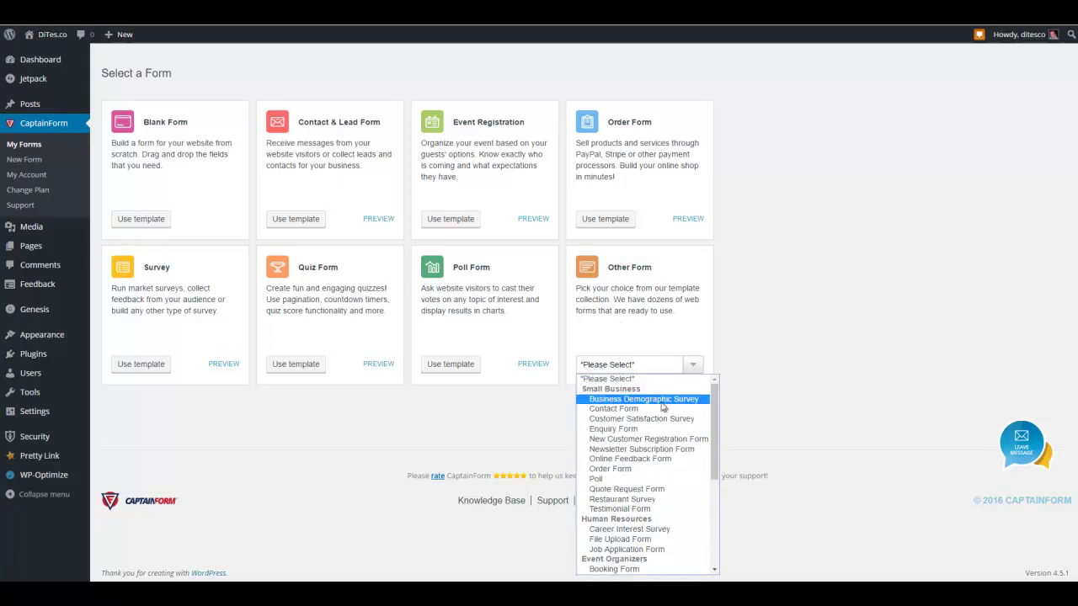
scroll(663, 459, down, 5)
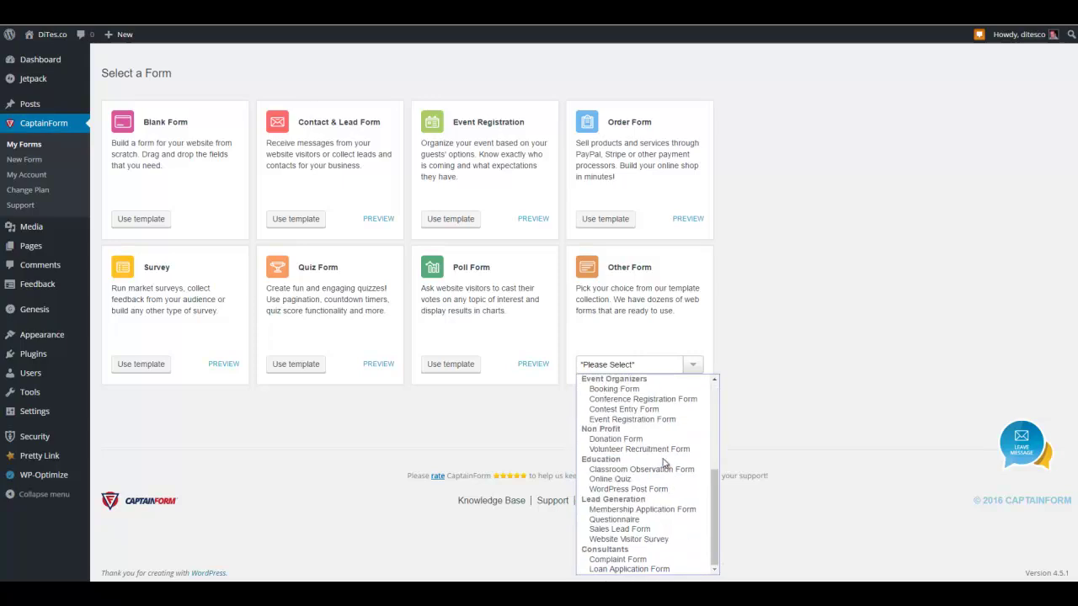
scroll(663, 432, up, 5)
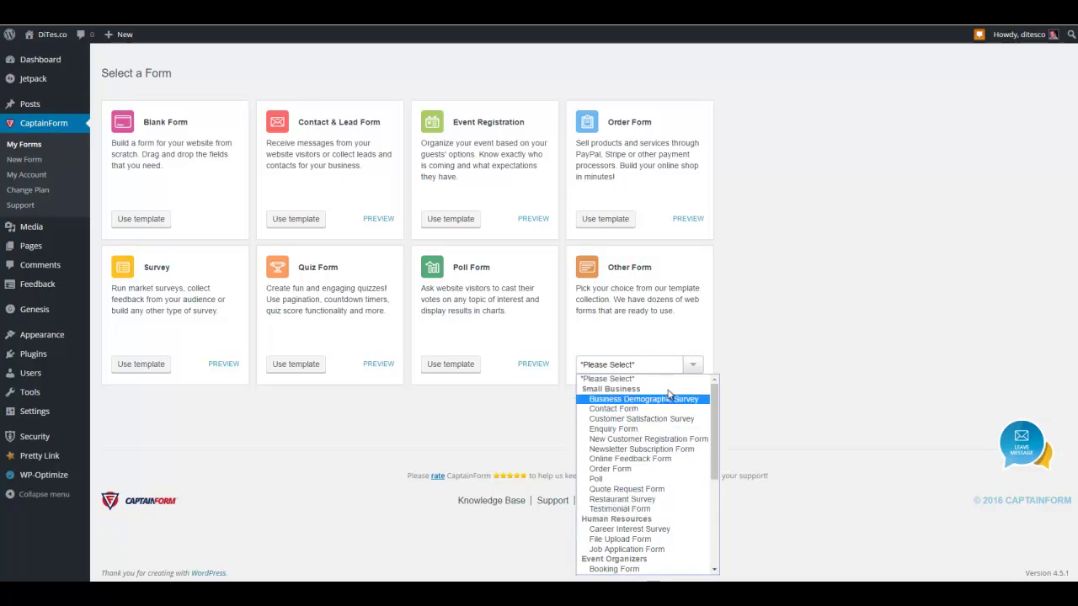
scroll(662, 523, down, 3)
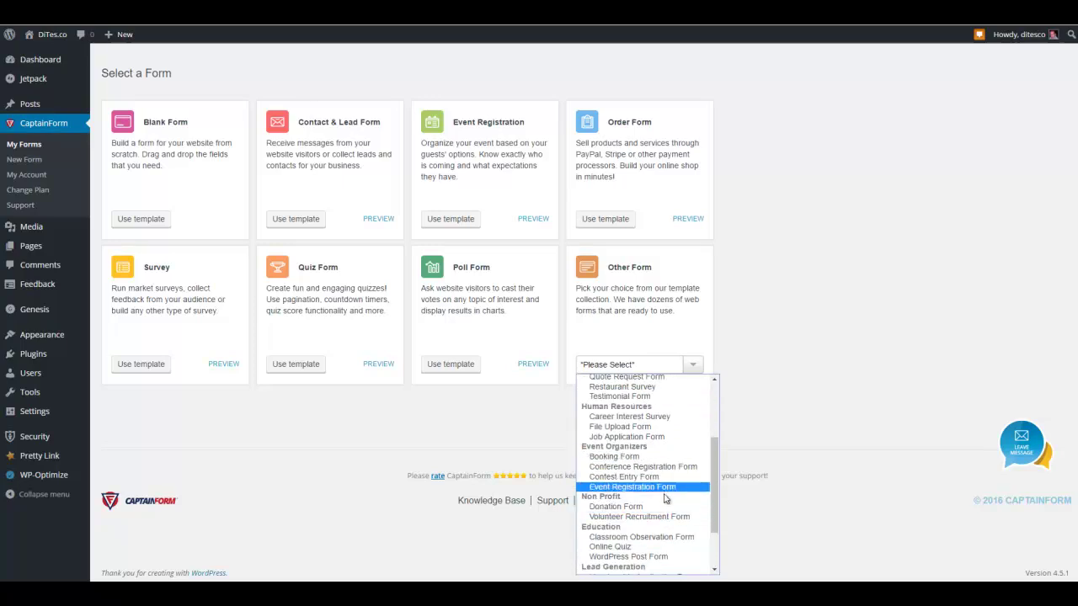
click(811, 325)
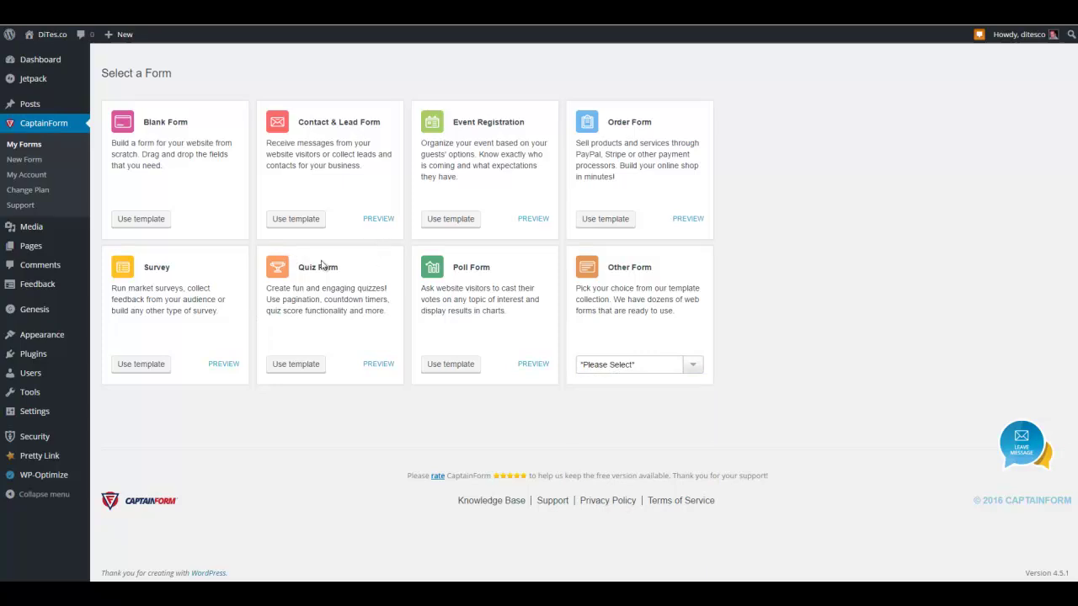
Create the form from the Contact & Lead Form template and insert a dropdown field between Name and Email.
click(305, 221)
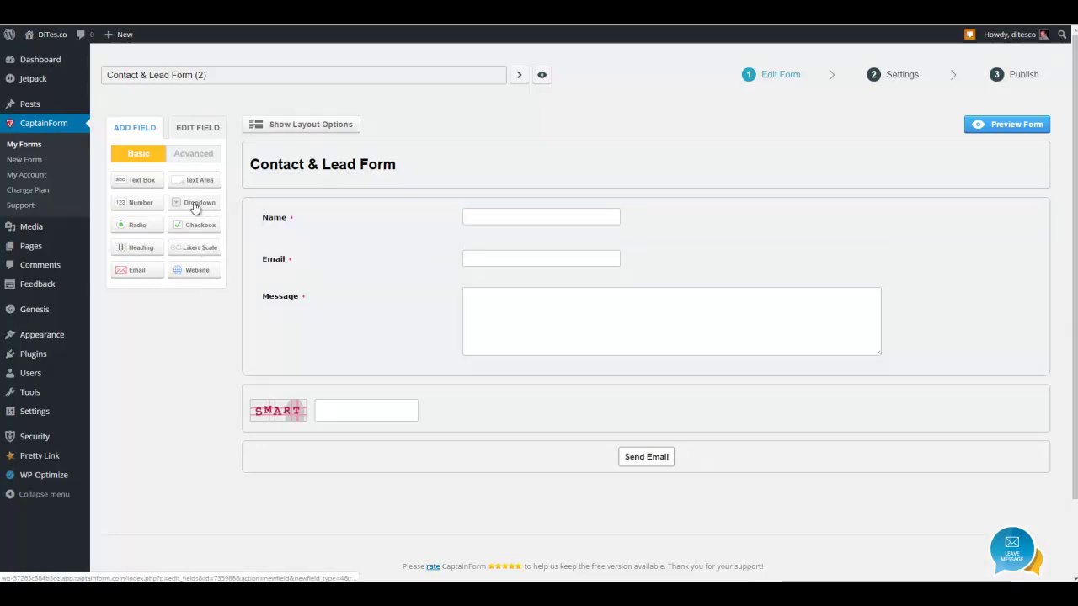
drag(193, 206, 462, 253)
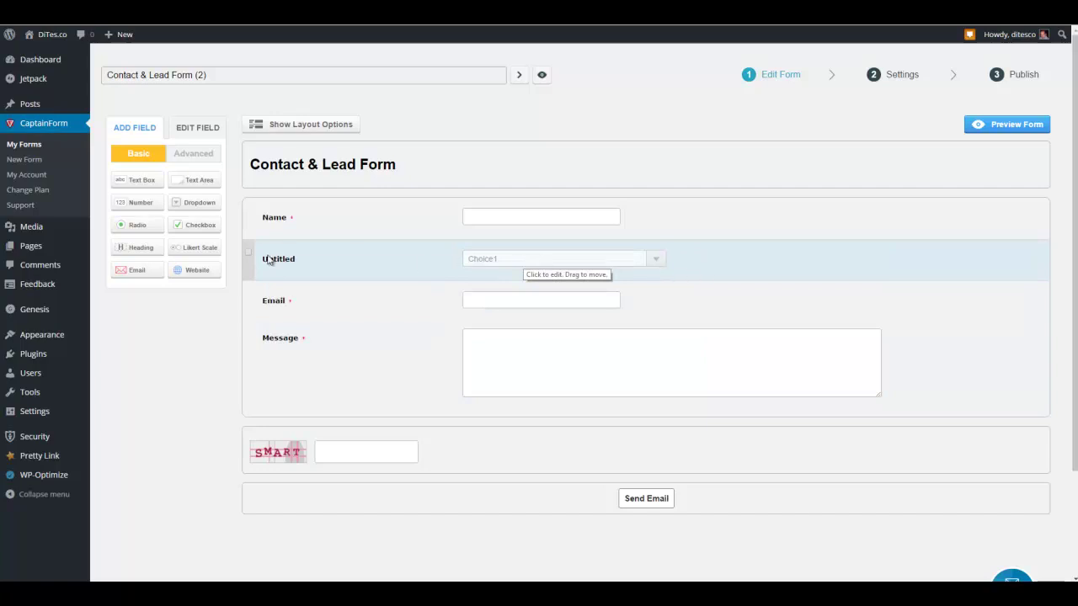
Set the label of the new dropdown field to Subject.
click(654, 261)
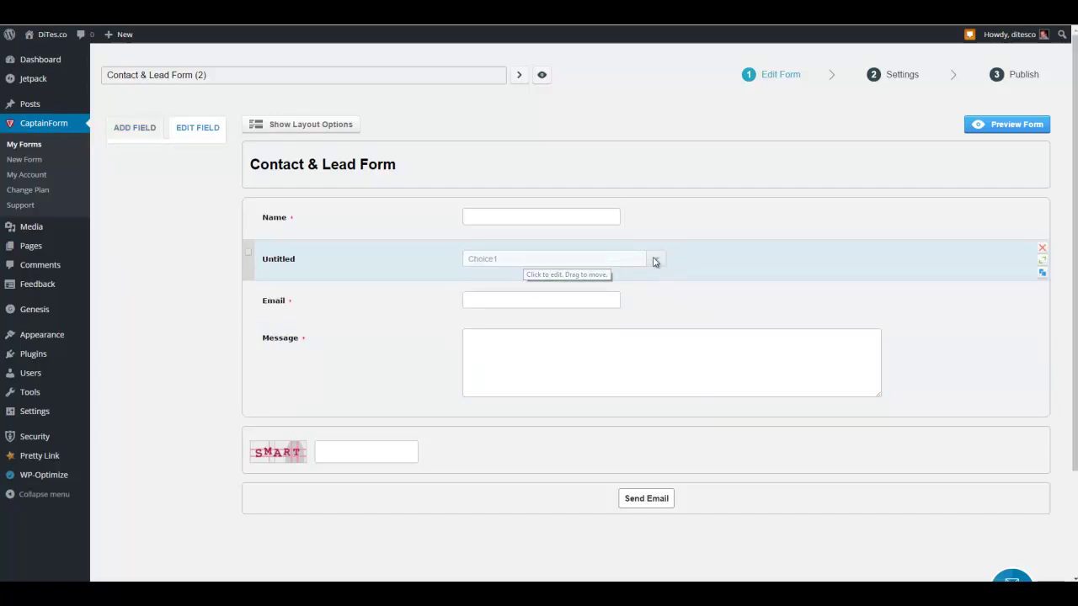
mouse_move(654, 262)
mouse_down()
mouse_move(652, 306)
mouse_move(655, 251)
mouse_up()
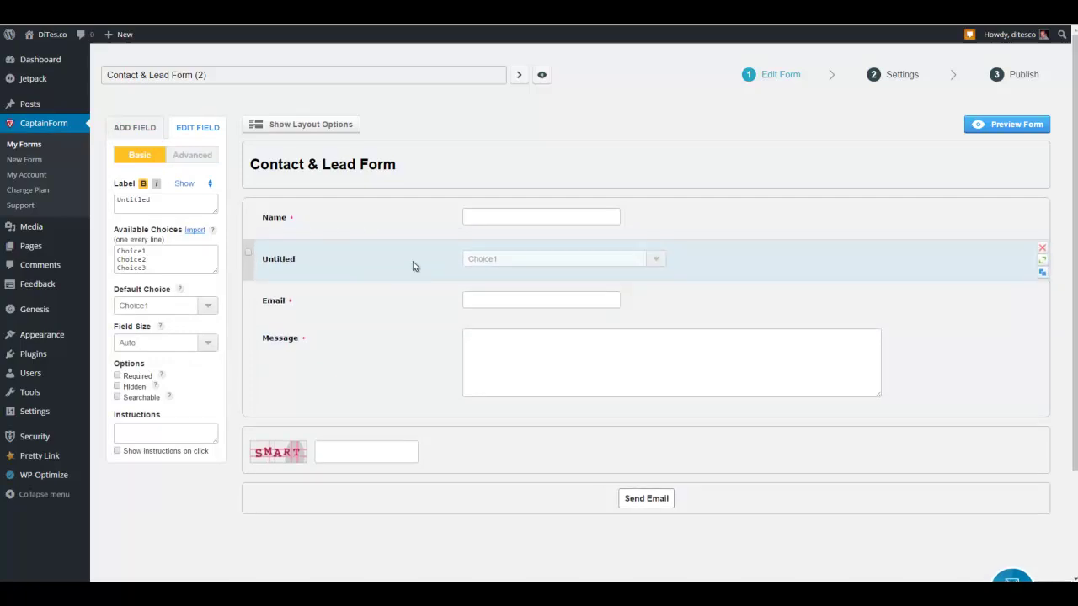
click(179, 252)
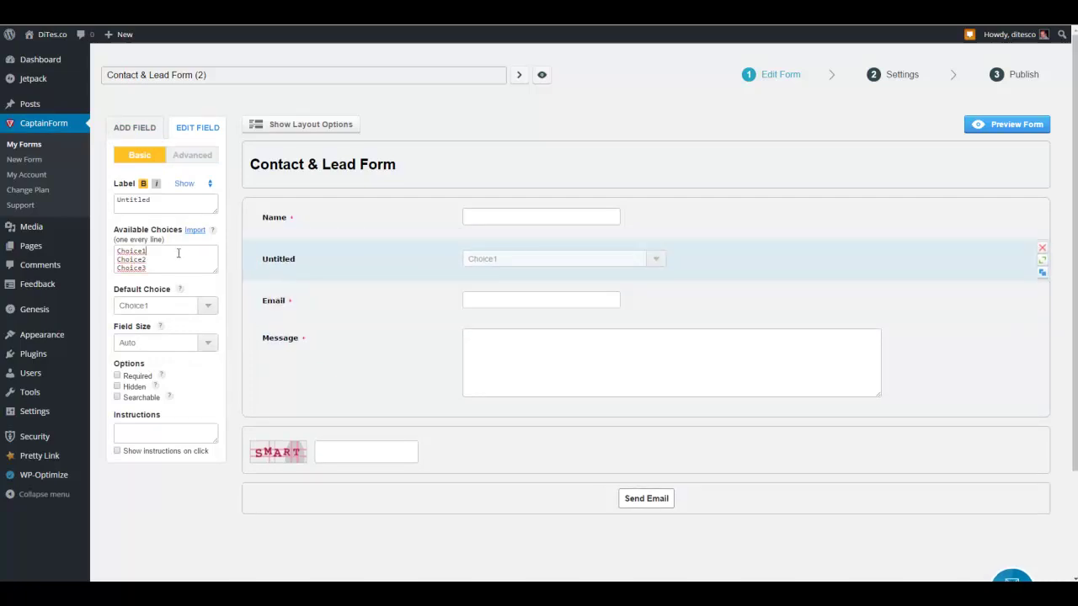
double_click(187, 199)
text(Subject)
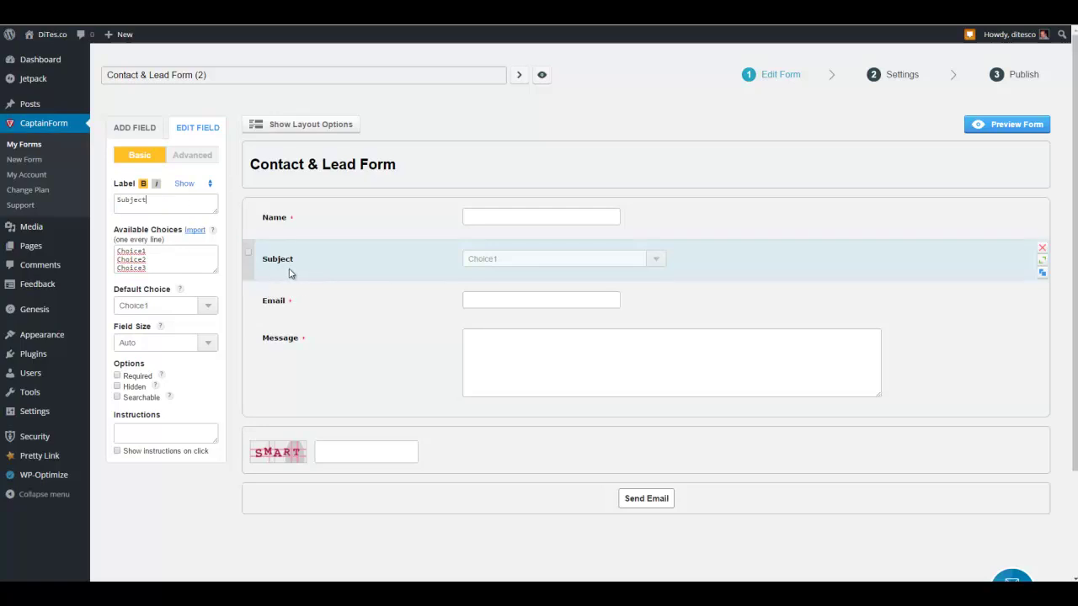
Replace the Subject dropdown's available choices with Check One and Check Two on separate lines.
click(197, 267)
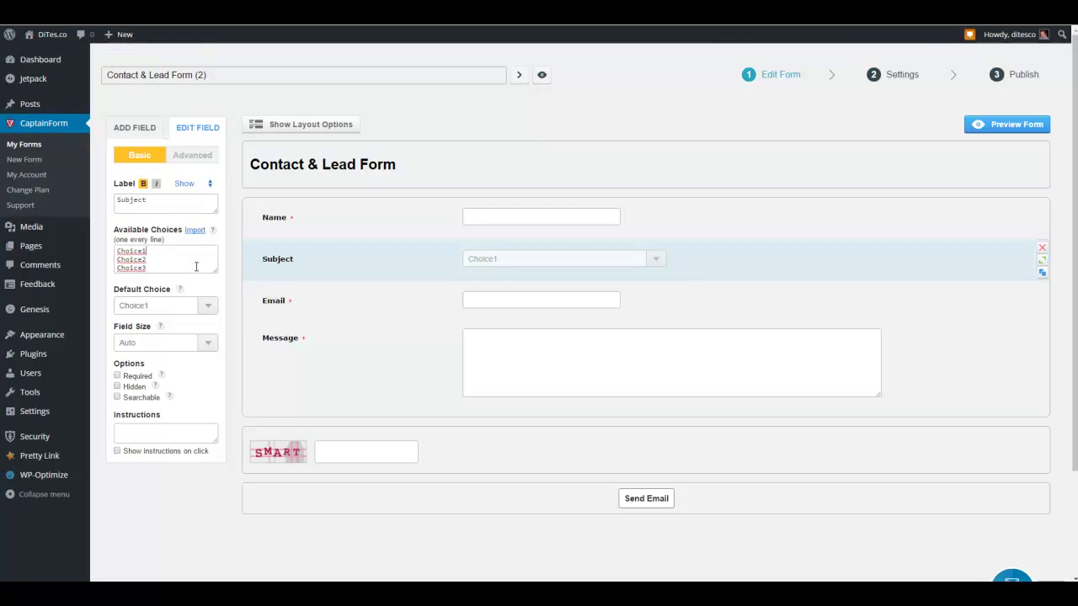
key(ctrl+a)
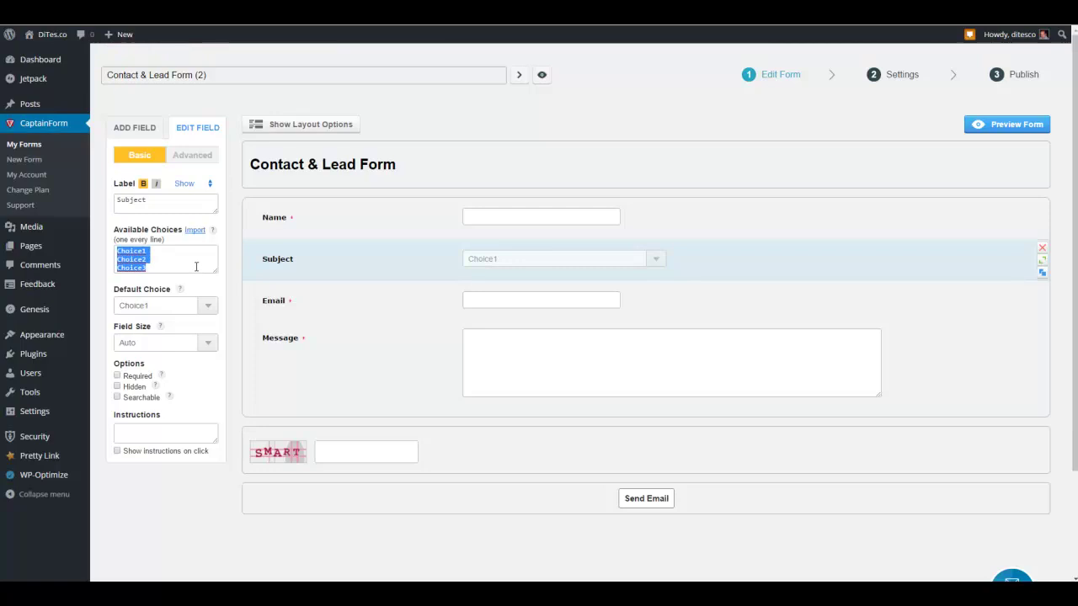
text(Check On)
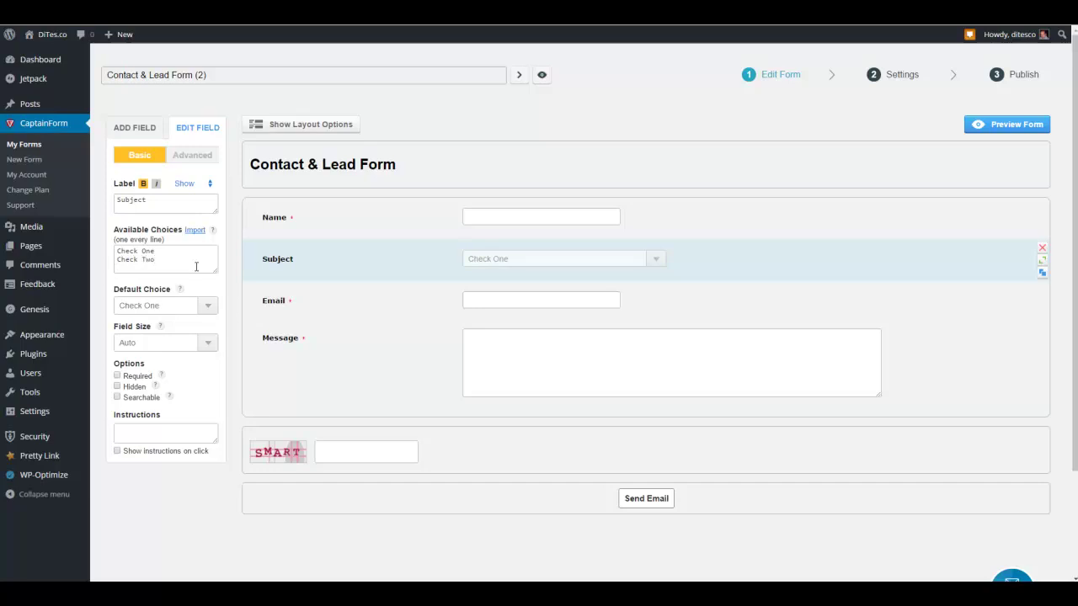
key(Return)
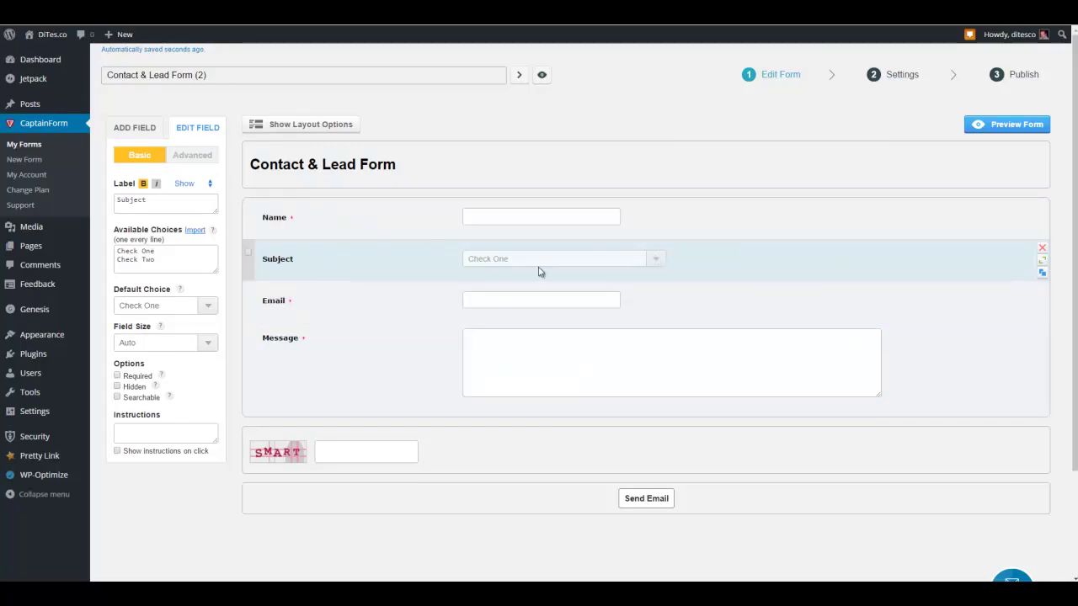
Preview the Contact & Lead Form on the site and check the choices in its Subject dropdown.
click(681, 315)
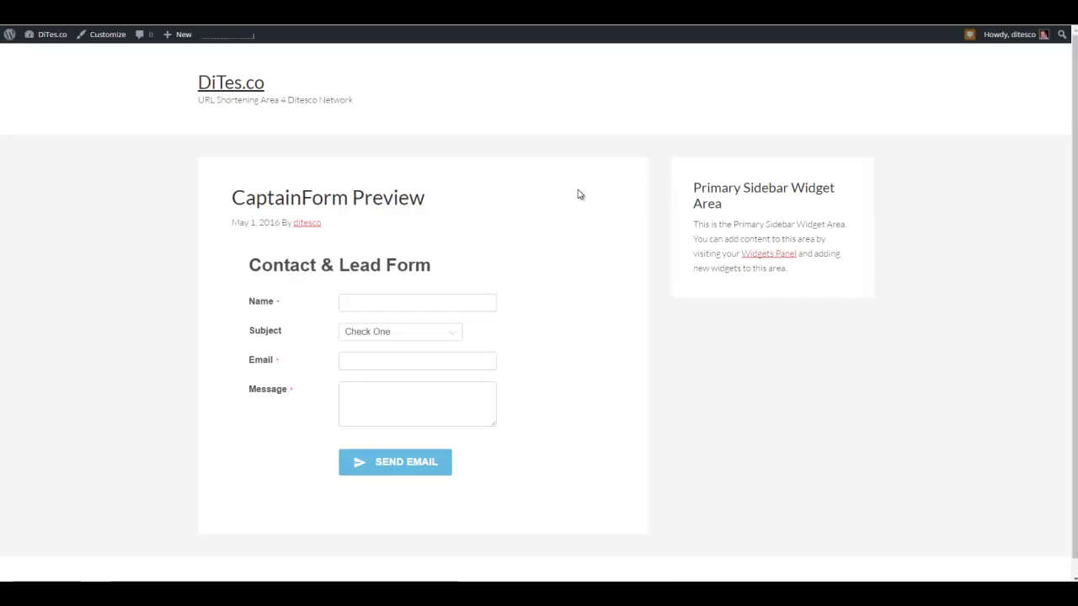
click(453, 335)
click(421, 359)
click(449, 339)
click(437, 345)
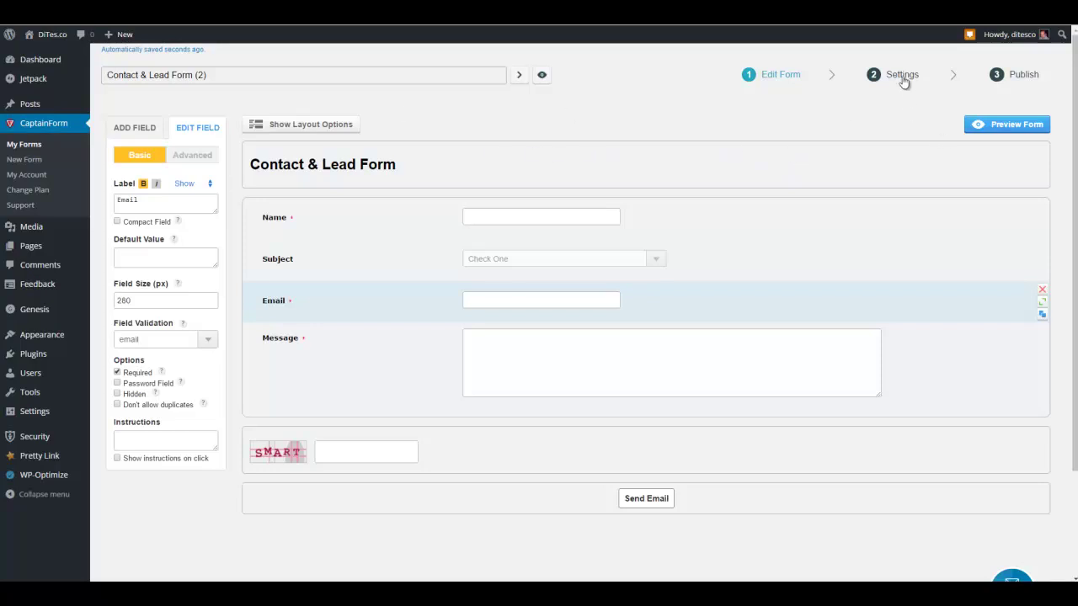
Open the form's theme settings and examine the Background & Form Frame, Highlight and Buttons options of the Default Theme.
mouse_move(902, 82)
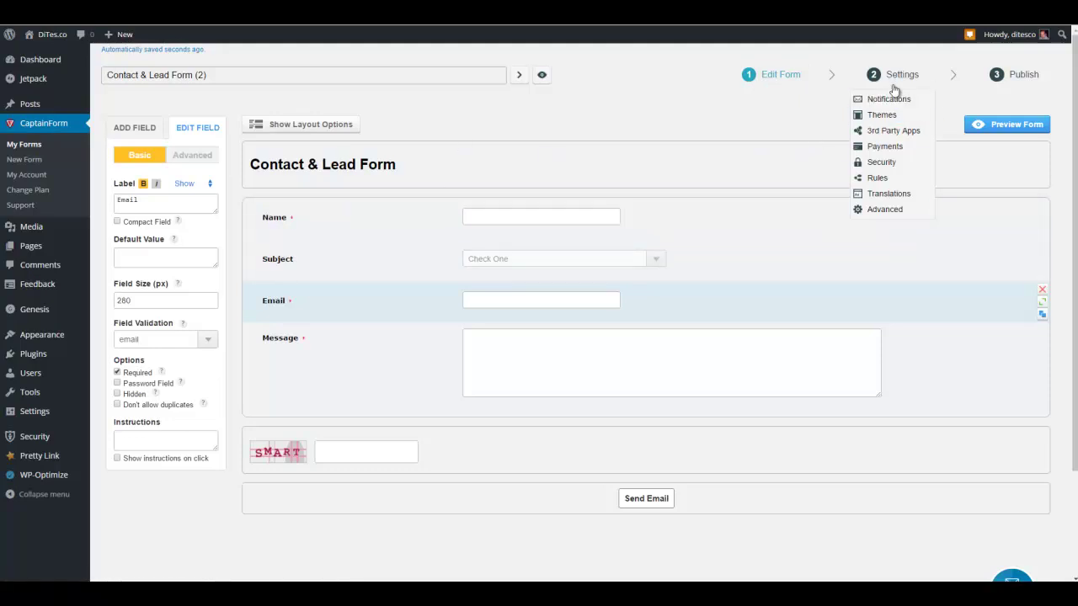
click(884, 114)
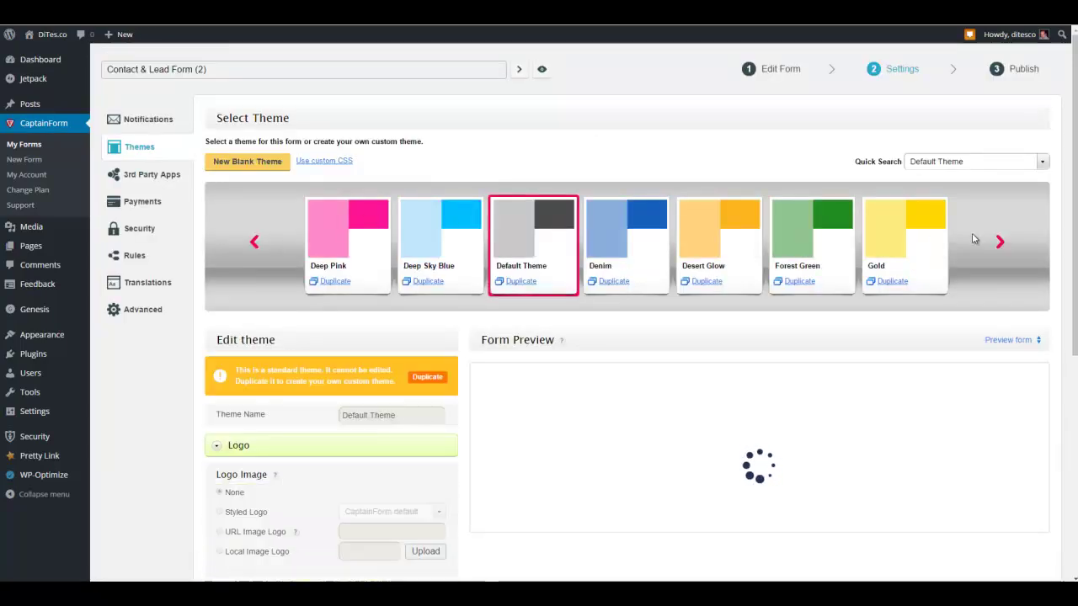
scroll(649, 354, down, 2)
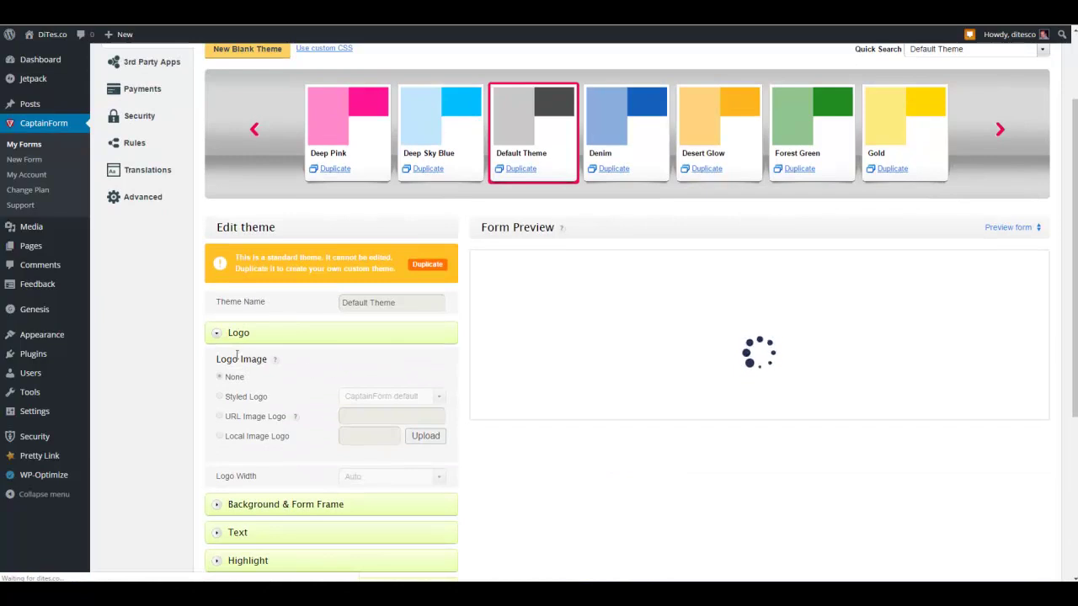
scroll(331, 345, down, 2)
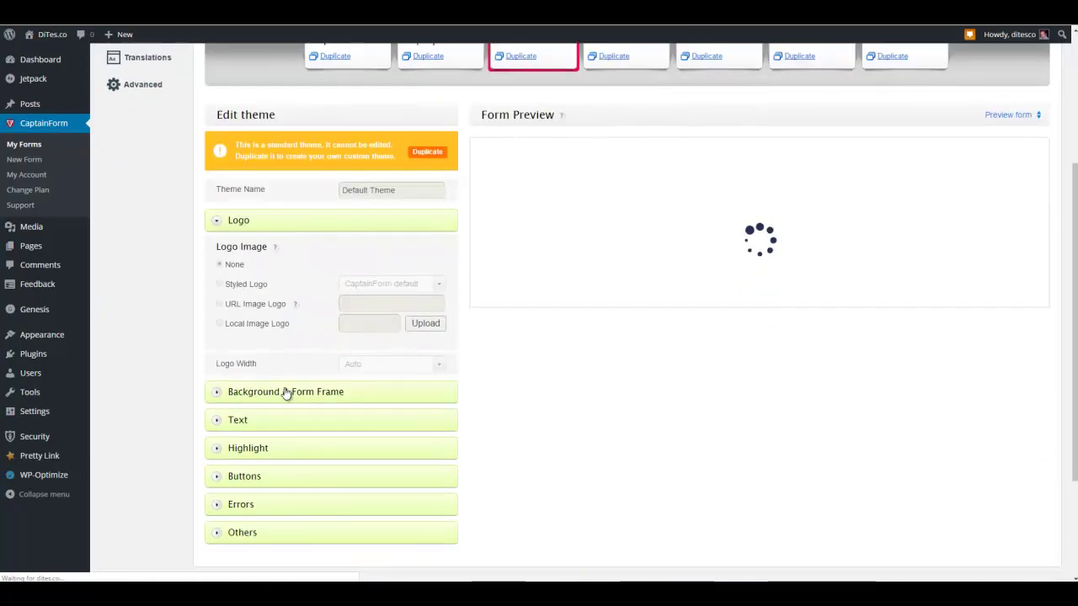
click(287, 393)
scroll(284, 386, down, 4)
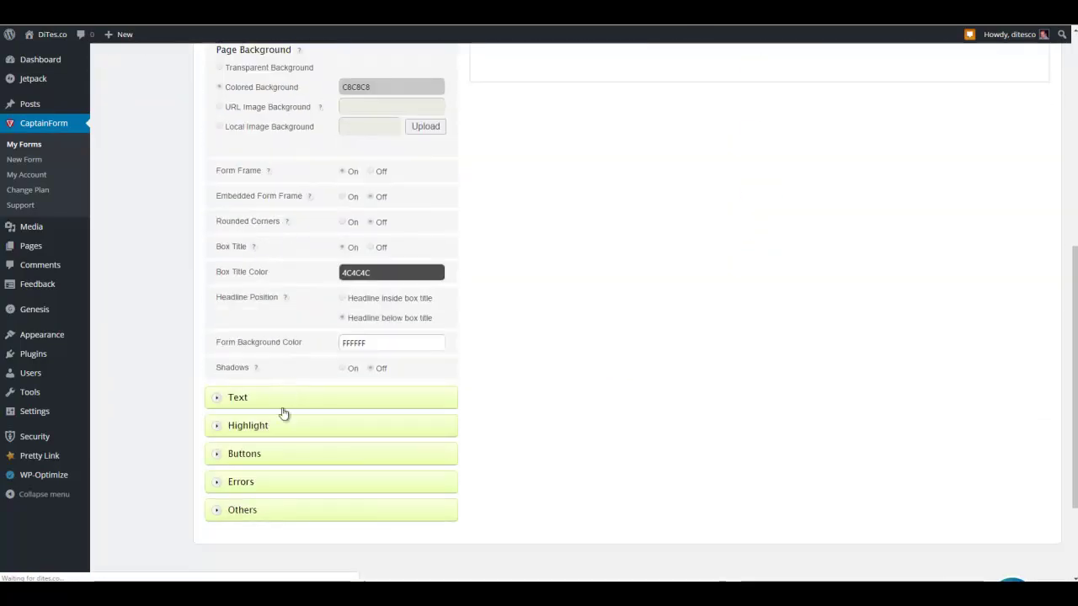
click(282, 425)
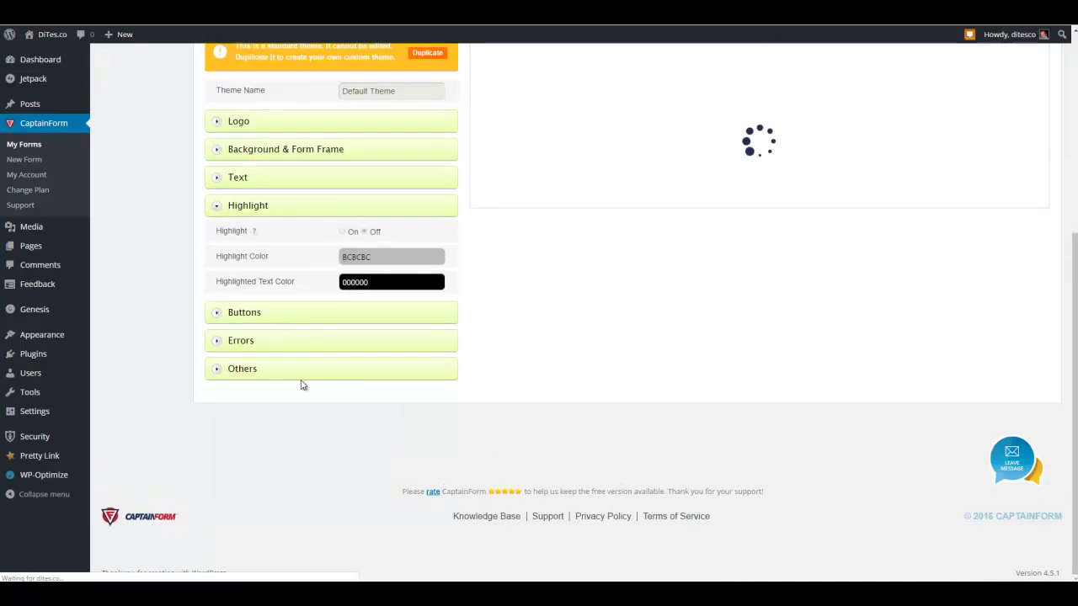
click(329, 314)
scroll(491, 295, down, 3)
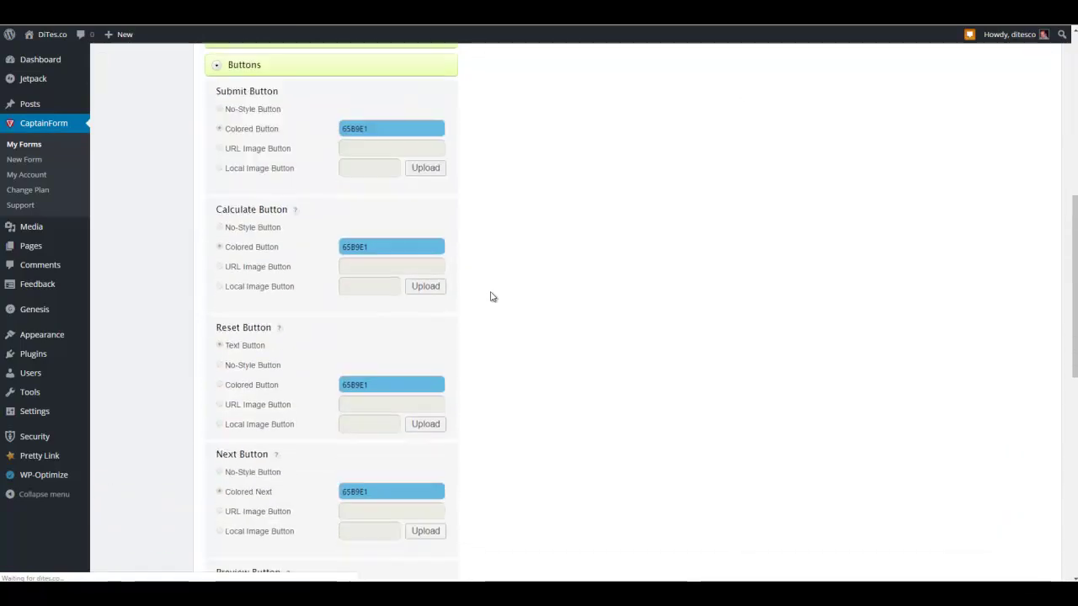
scroll(493, 297, down, 5)
scroll(493, 297, up, 5)
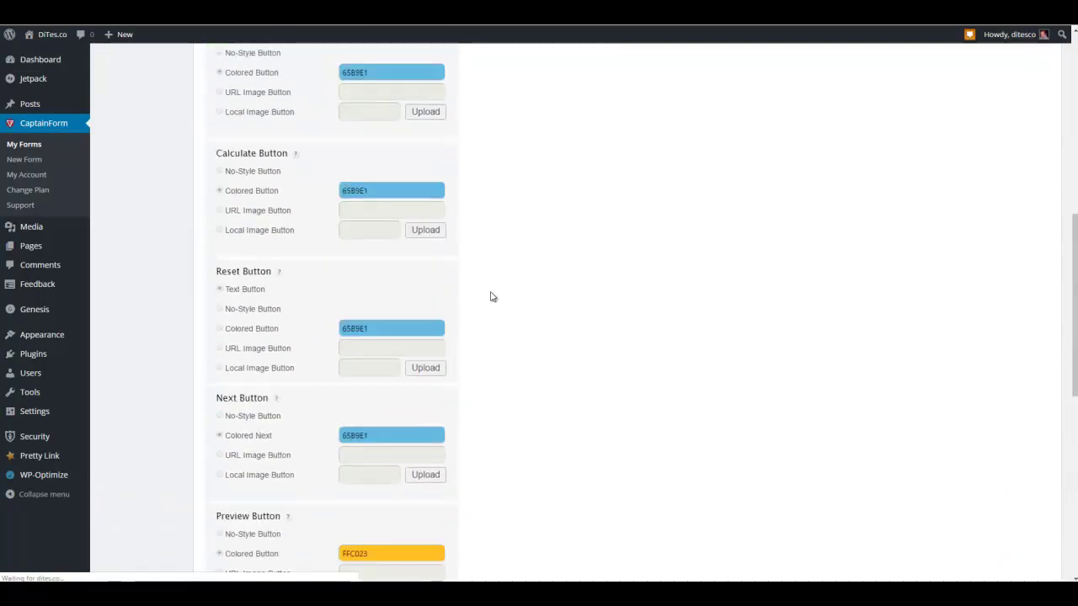
scroll(492, 297, up, 7)
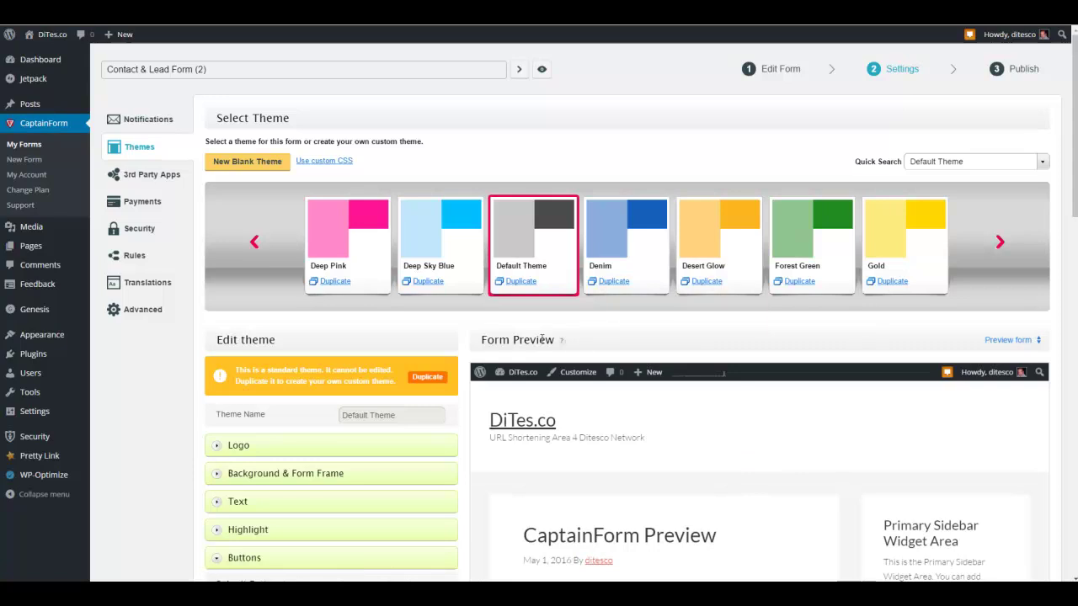
Review how the Contact & Lead Form looks with the Default Theme in the form preview.
scroll(657, 371, down, 2)
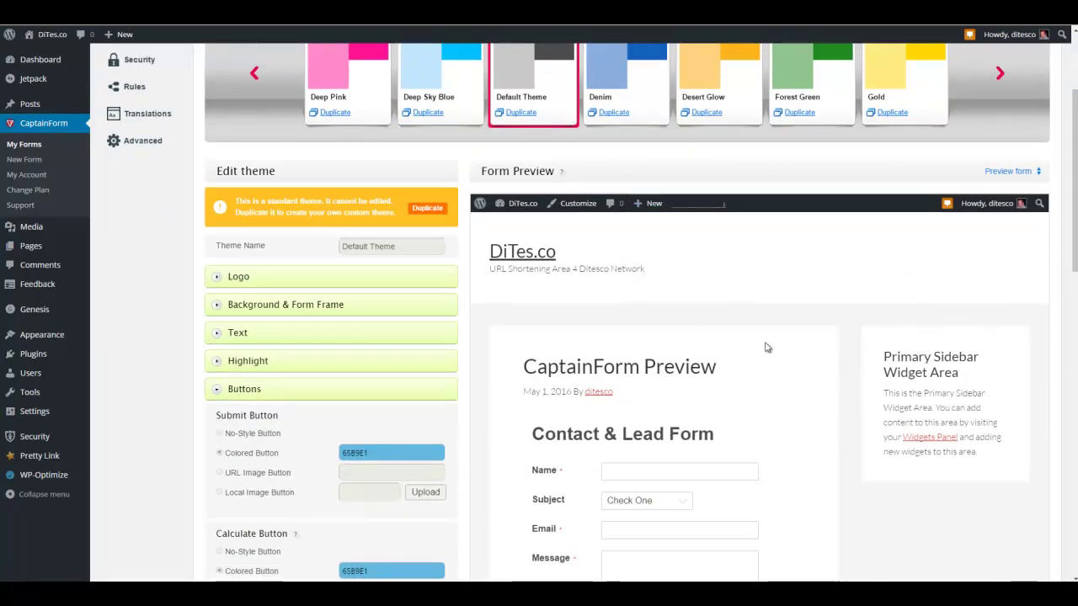
scroll(843, 328, down, 1)
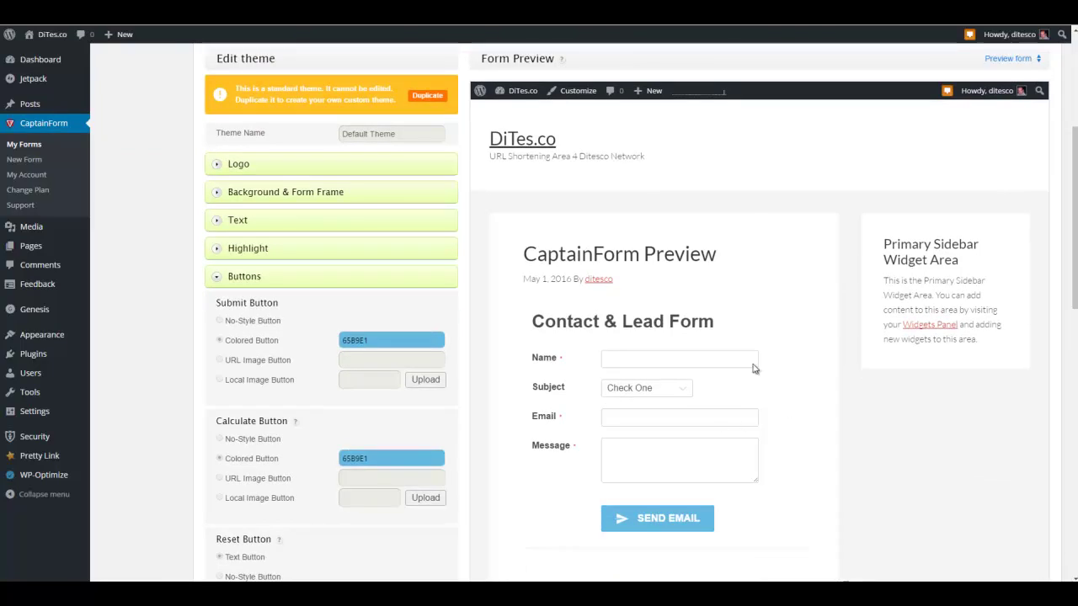
scroll(748, 358, up, 3)
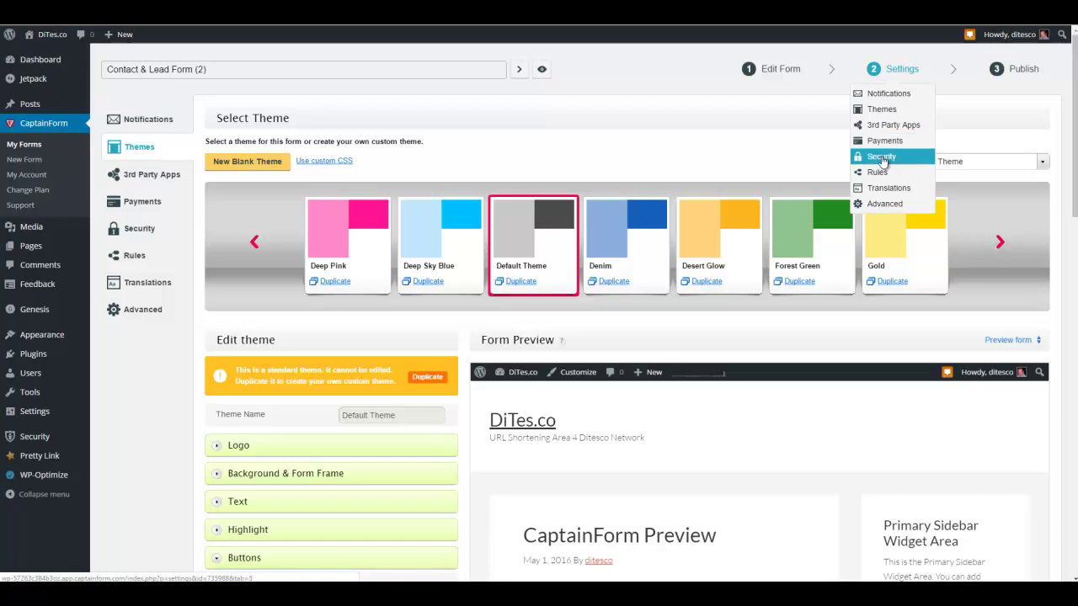
Set the form's captcha to None in its security options and save the changes.
click(882, 158)
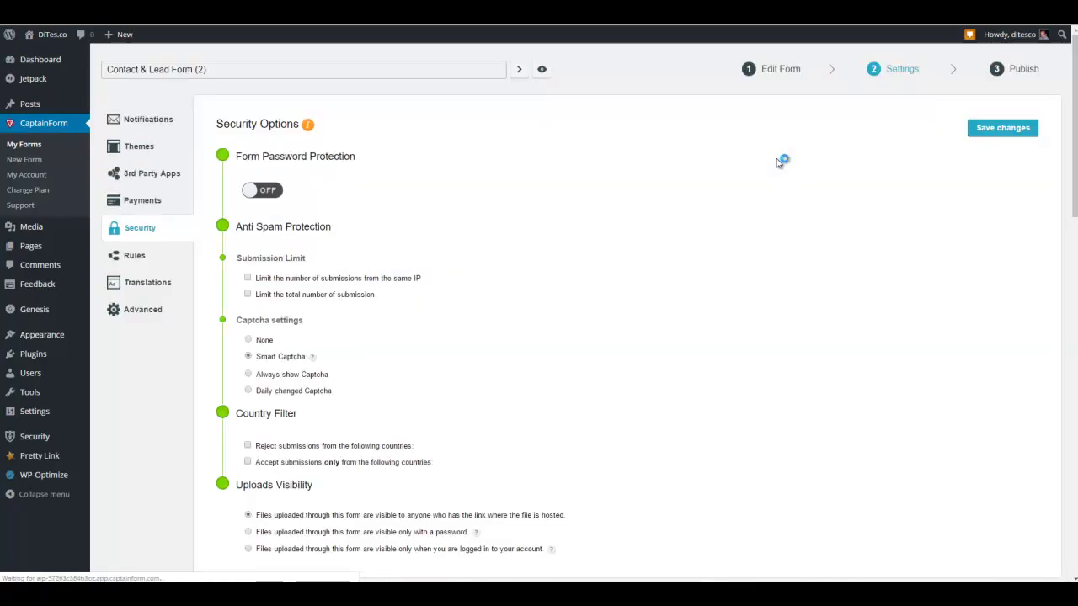
scroll(539, 177, down, 3)
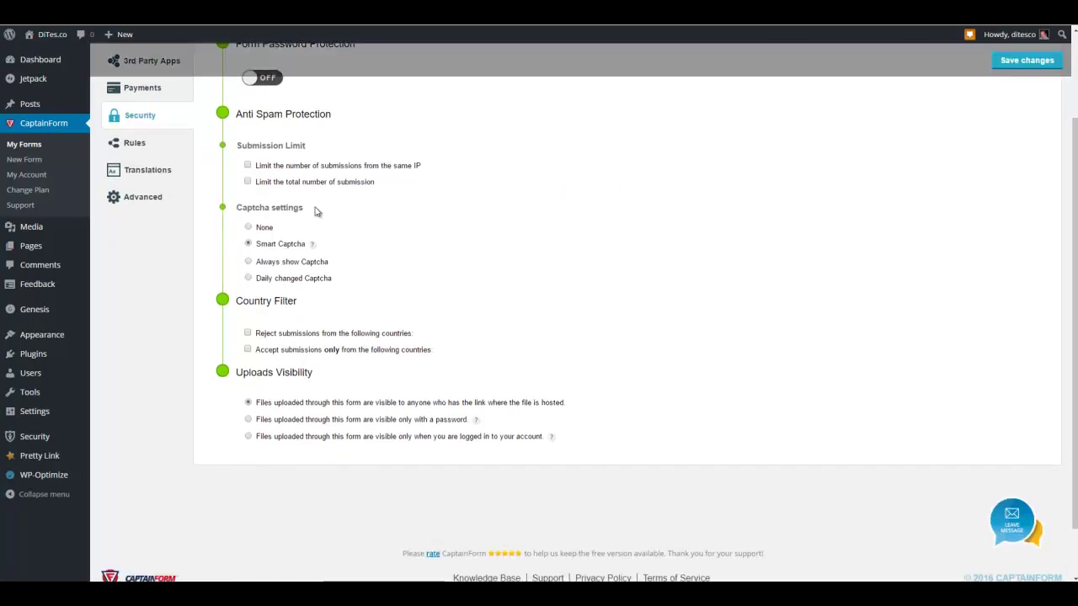
scroll(306, 296, up, 2)
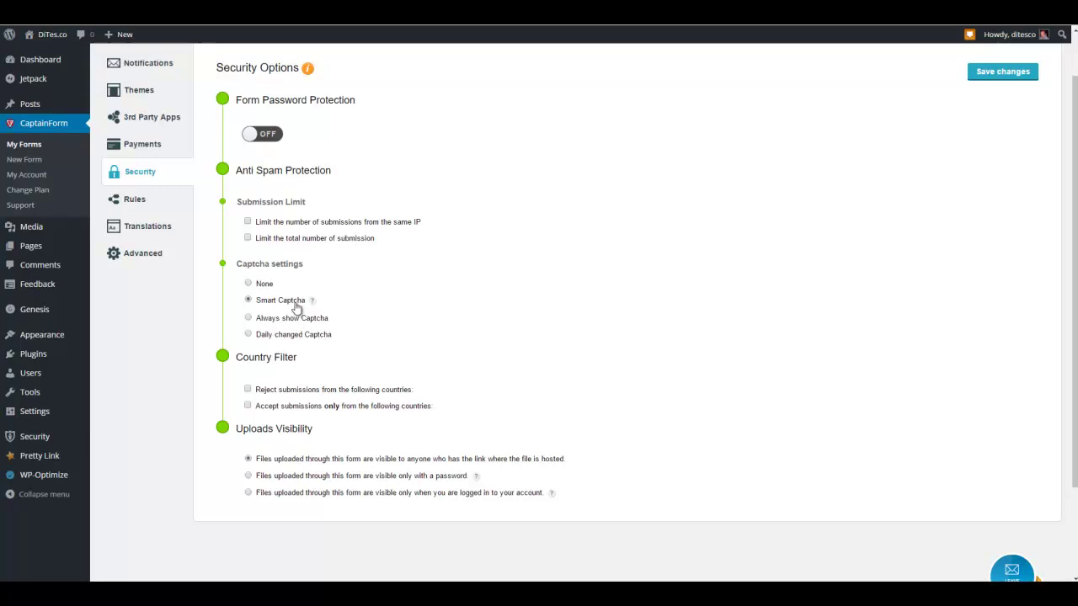
click(249, 285)
scroll(573, 241, up, 2)
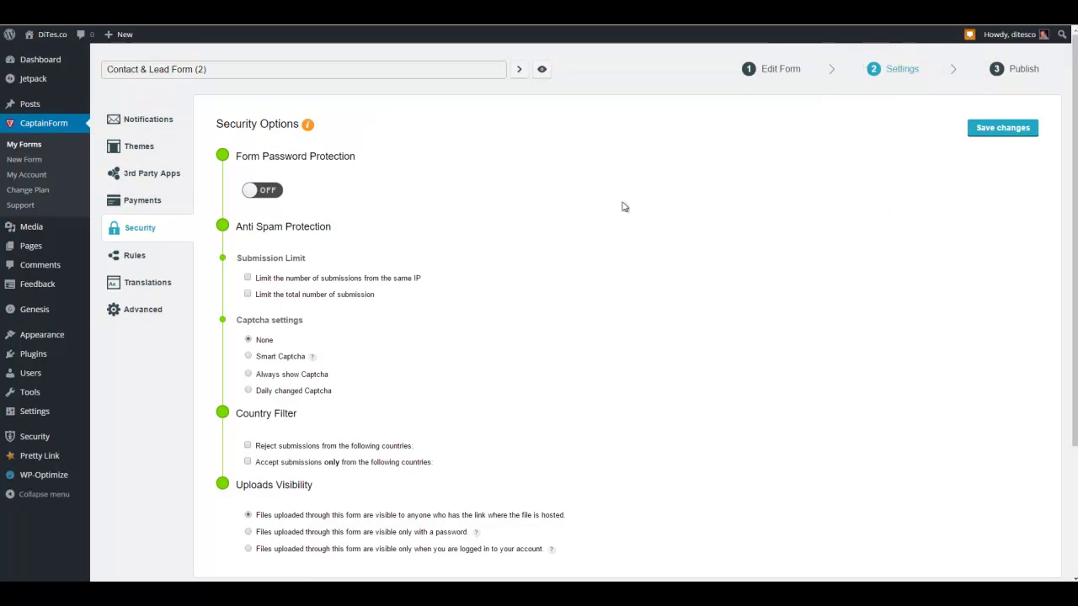
click(1003, 128)
Open the publishing options for Contact & Lead Form (2) and select its page or post shortcode.
click(1025, 74)
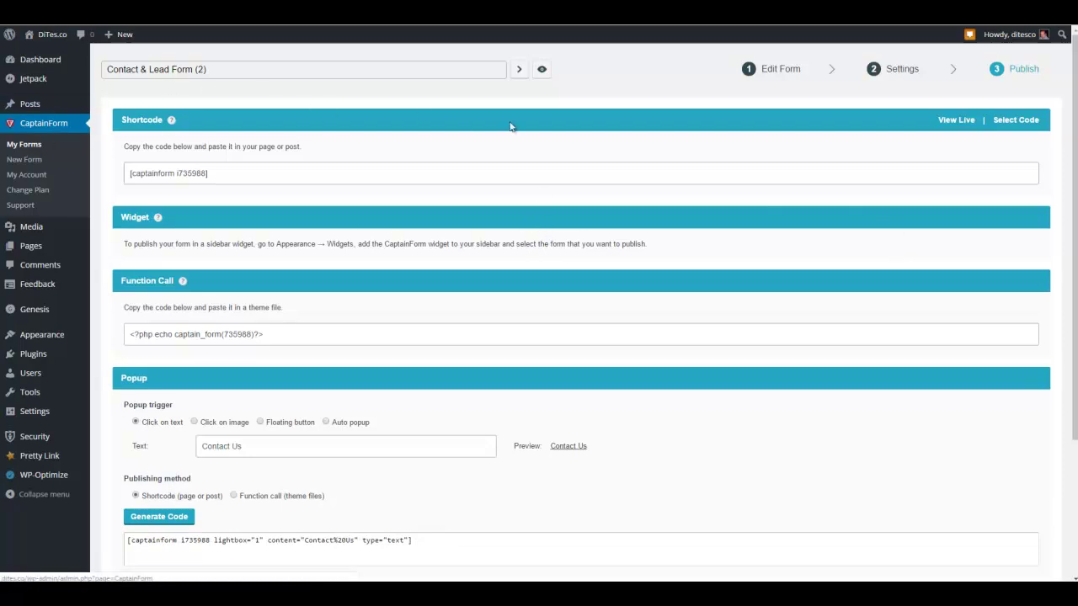
scroll(699, 214, down, 3)
scroll(700, 220, up, 3)
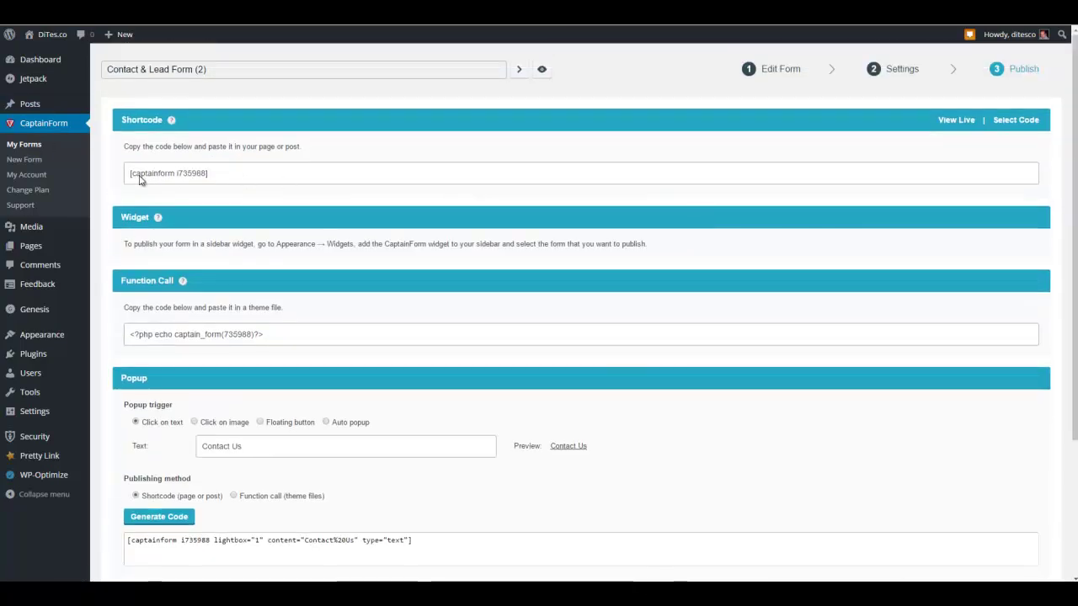
click(281, 177)
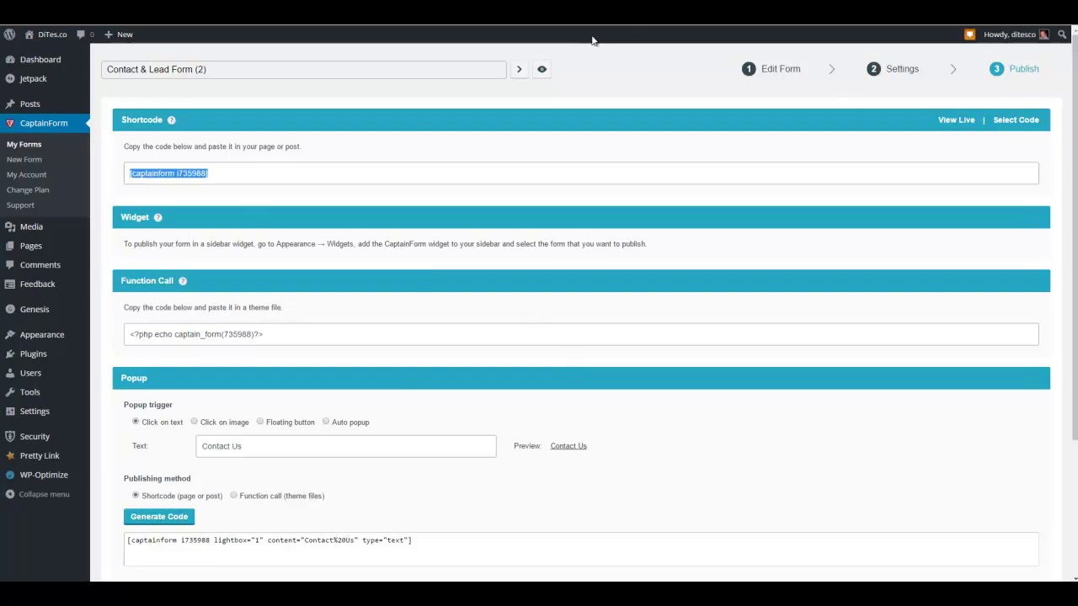
Start a new post and insert the Contact & Lead Form without the lightbox display.
click(33, 145)
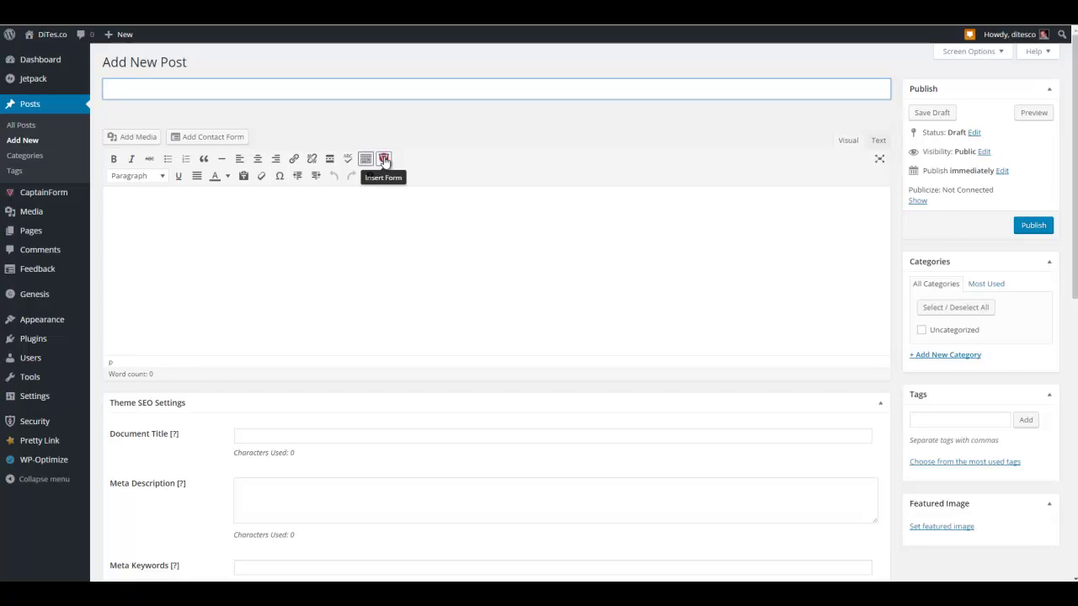
click(384, 160)
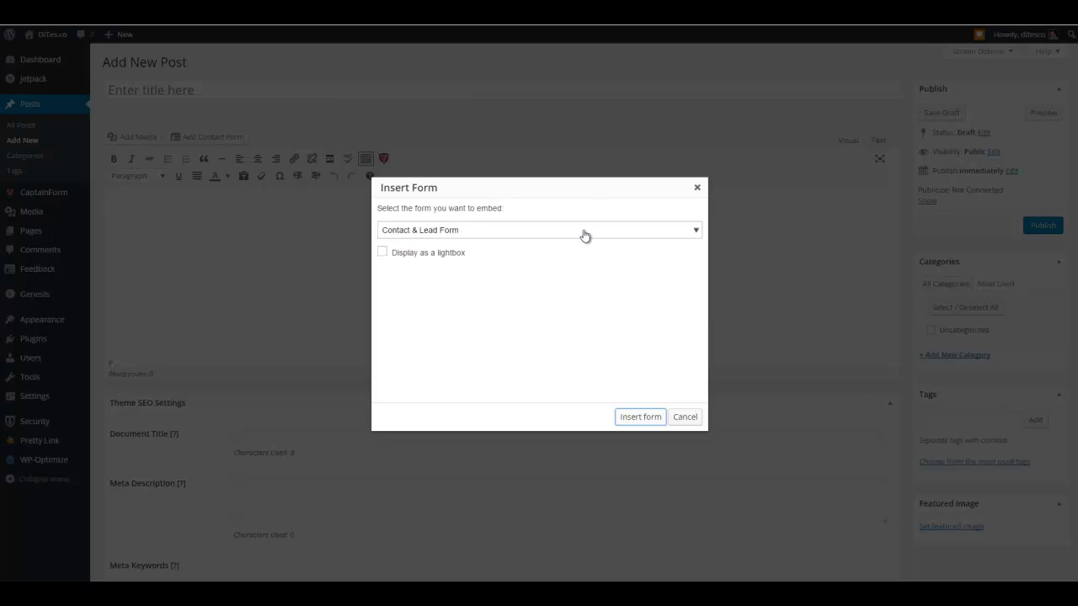
click(564, 233)
click(565, 235)
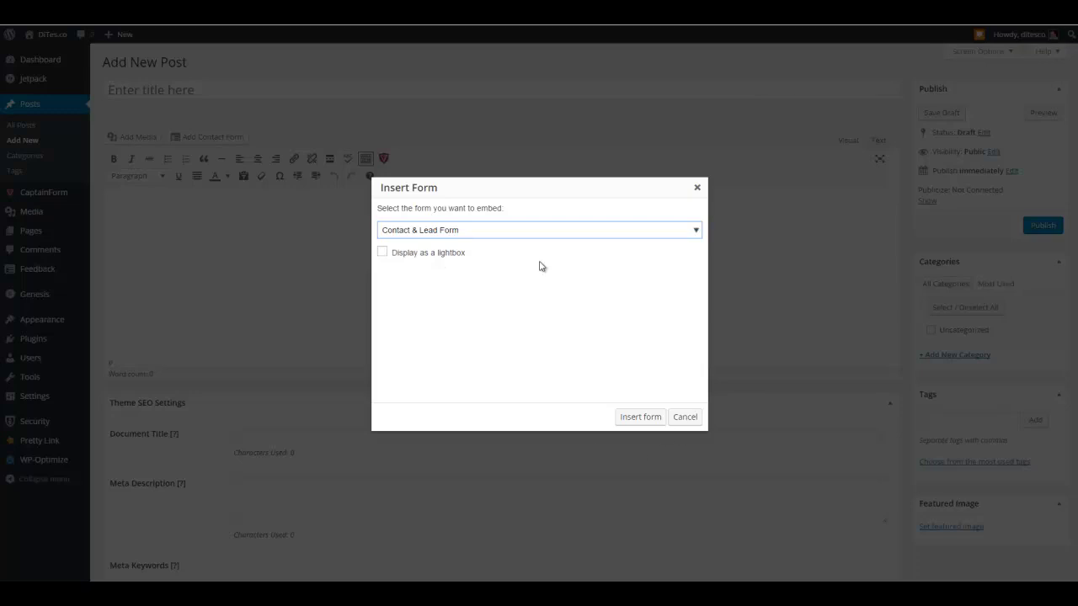
click(645, 418)
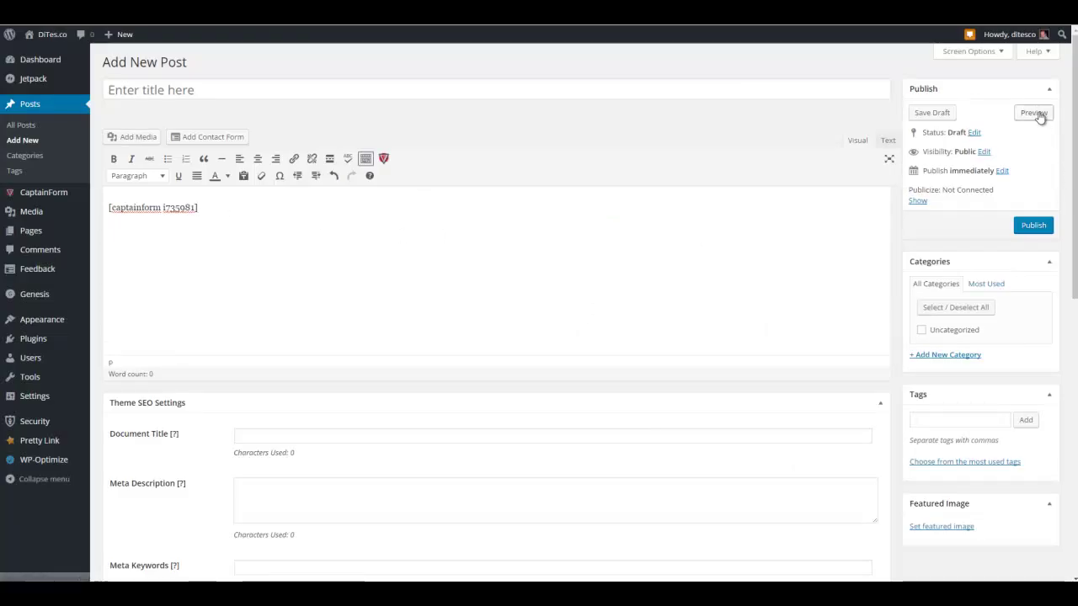
Publish the post with the embedded form and open its live page.
click(1032, 228)
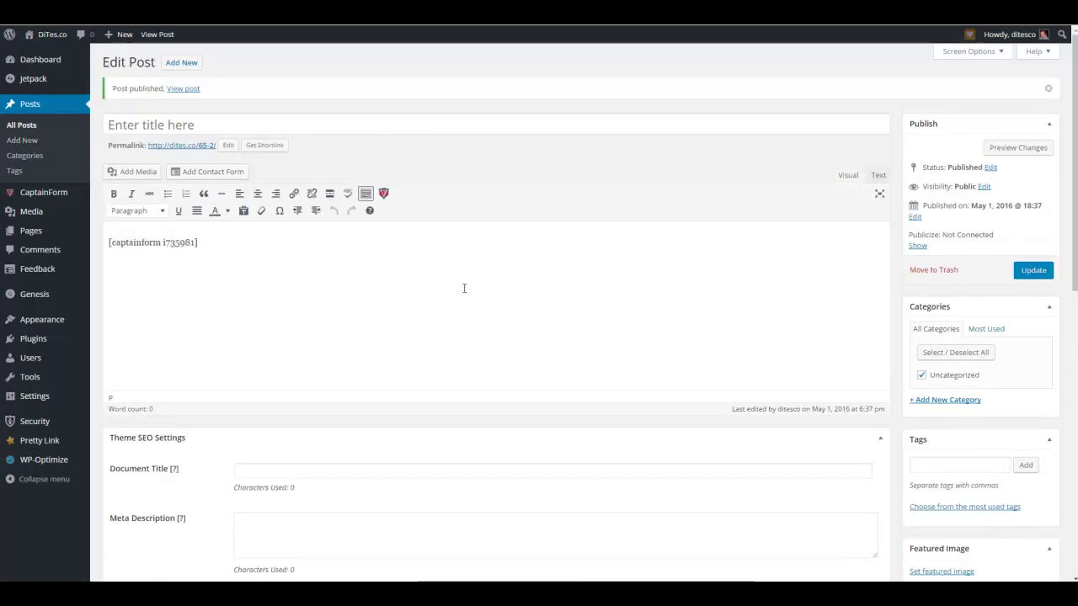
right_click(189, 95)
click(228, 100)
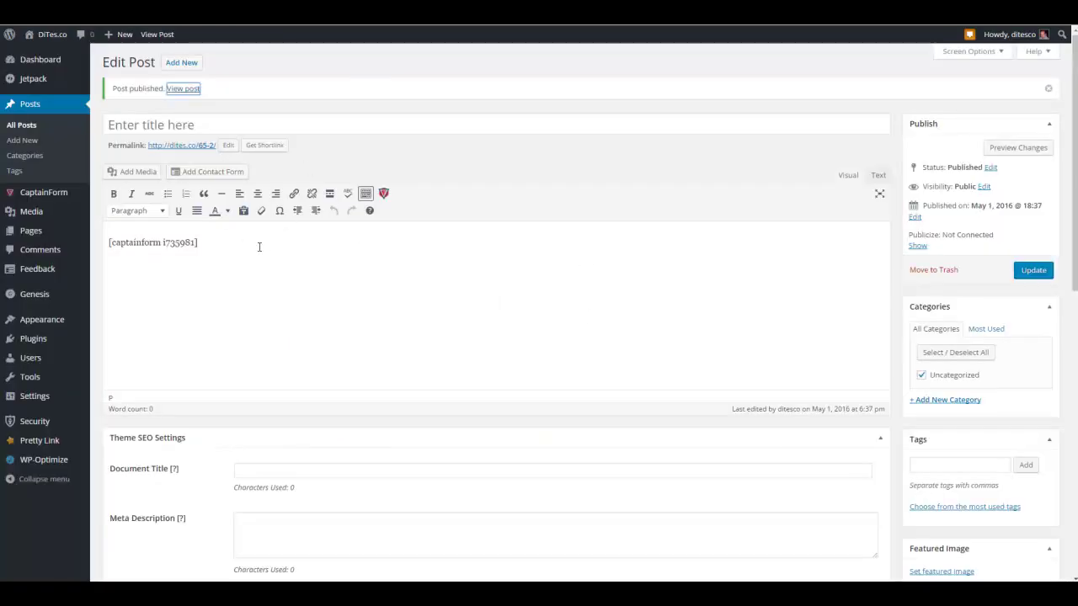
Replace the post's content with the Contact & Lead Form as a lightbox triggered by the text Contact Us, and update the post.
key(ctrl+a)
key(BackSpace)
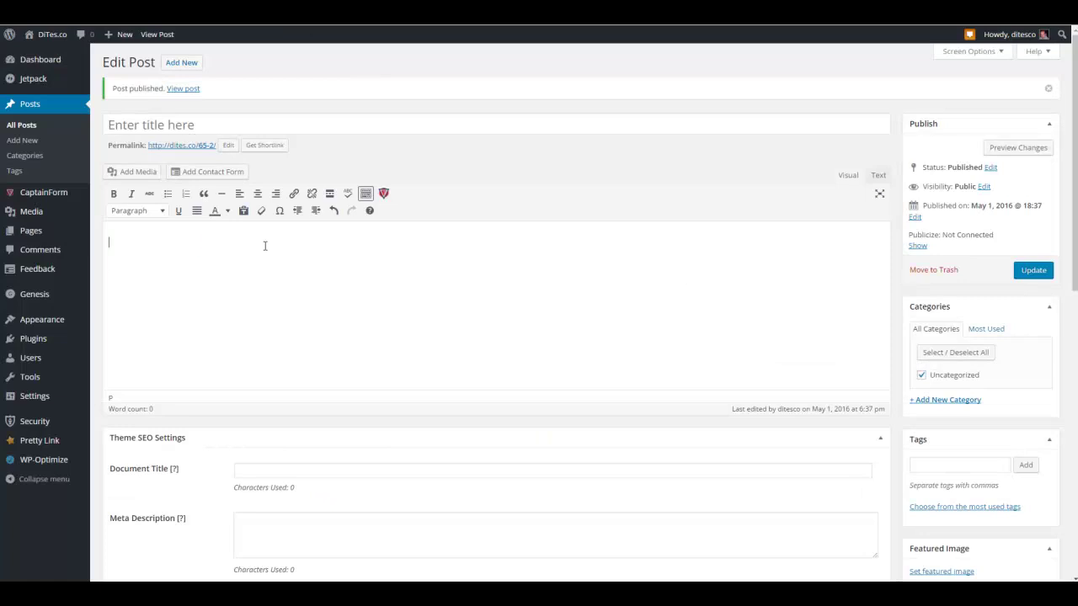
click(384, 194)
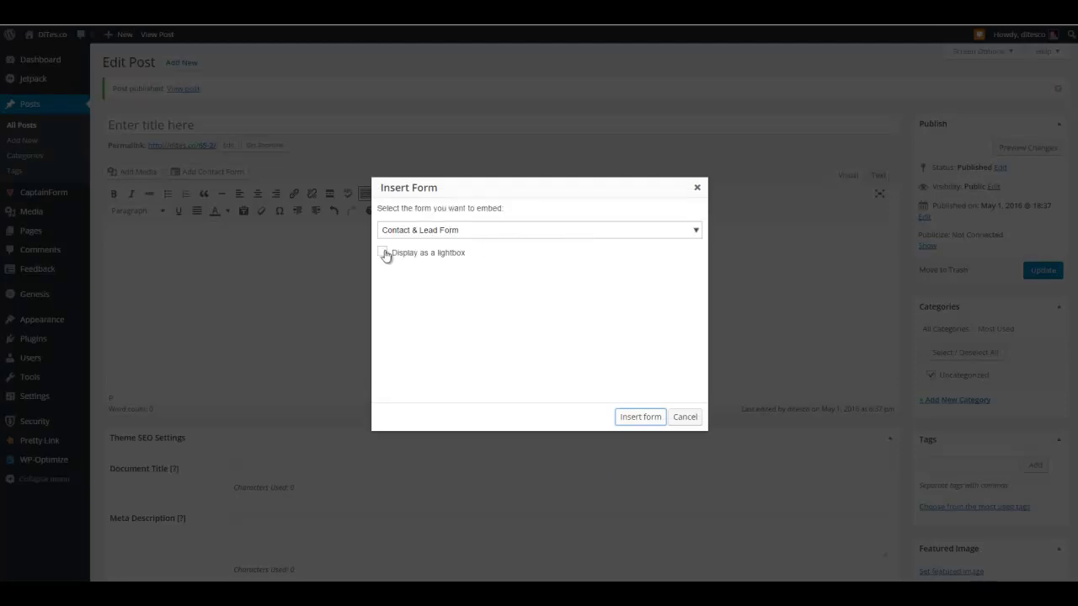
click(383, 252)
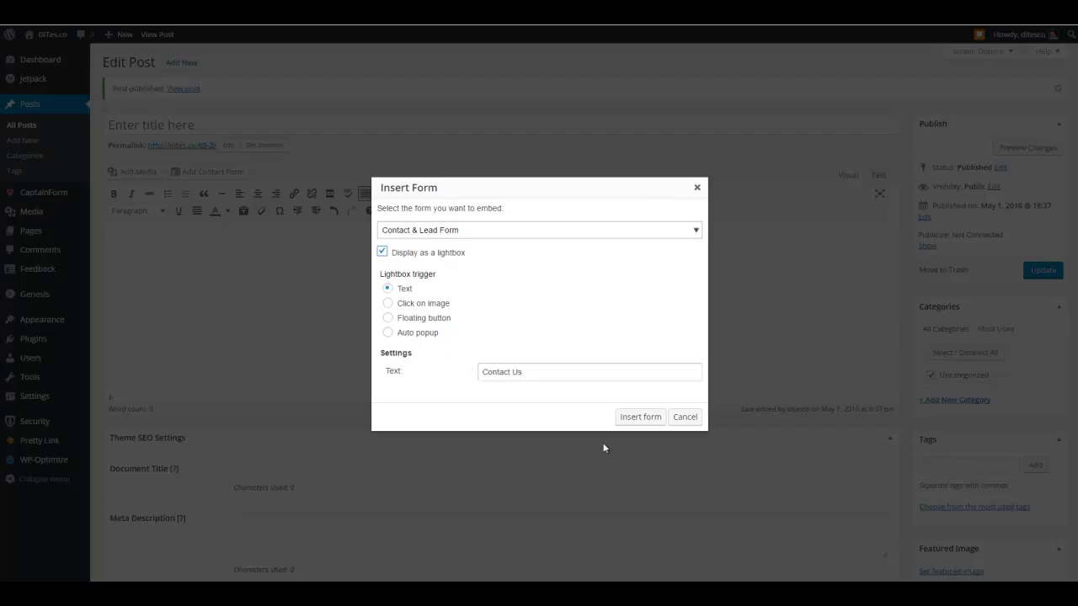
click(644, 417)
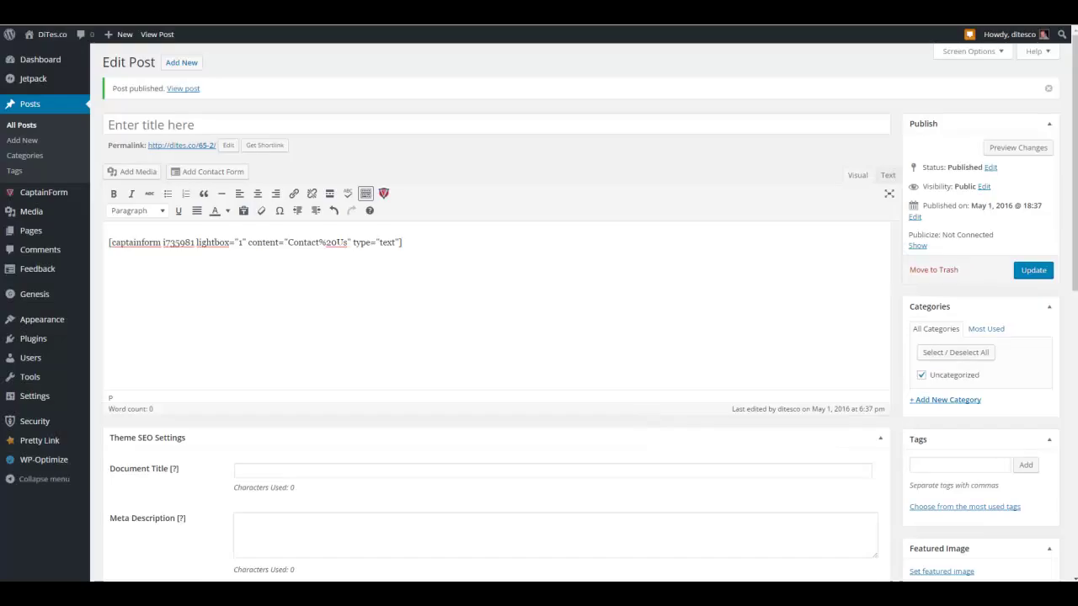
click(1034, 273)
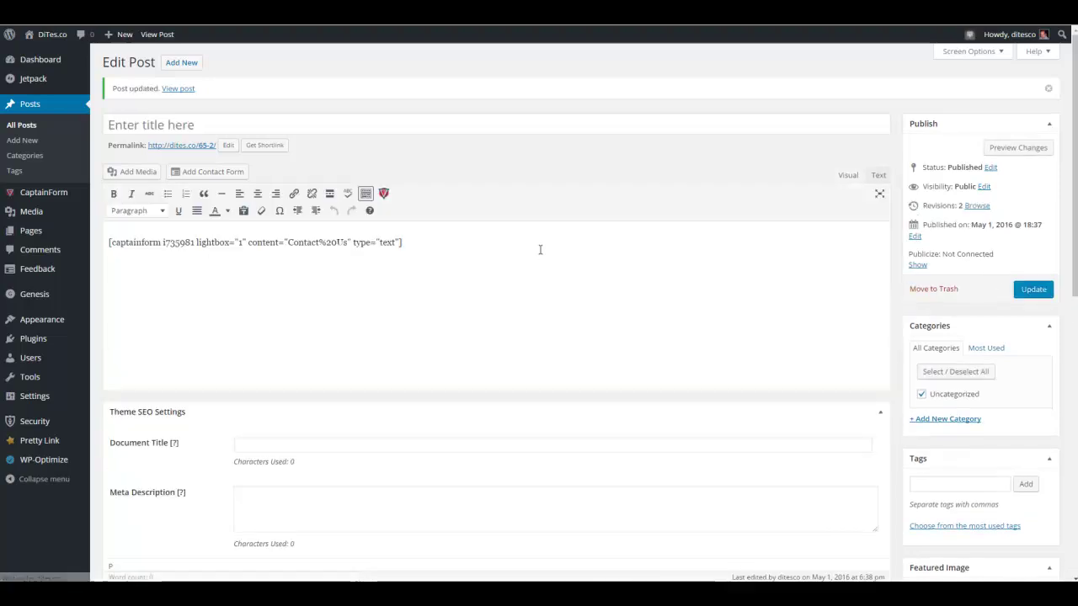
View the updated post, check the form in the Contact Us lightbox, and close the lightbox.
click(190, 90)
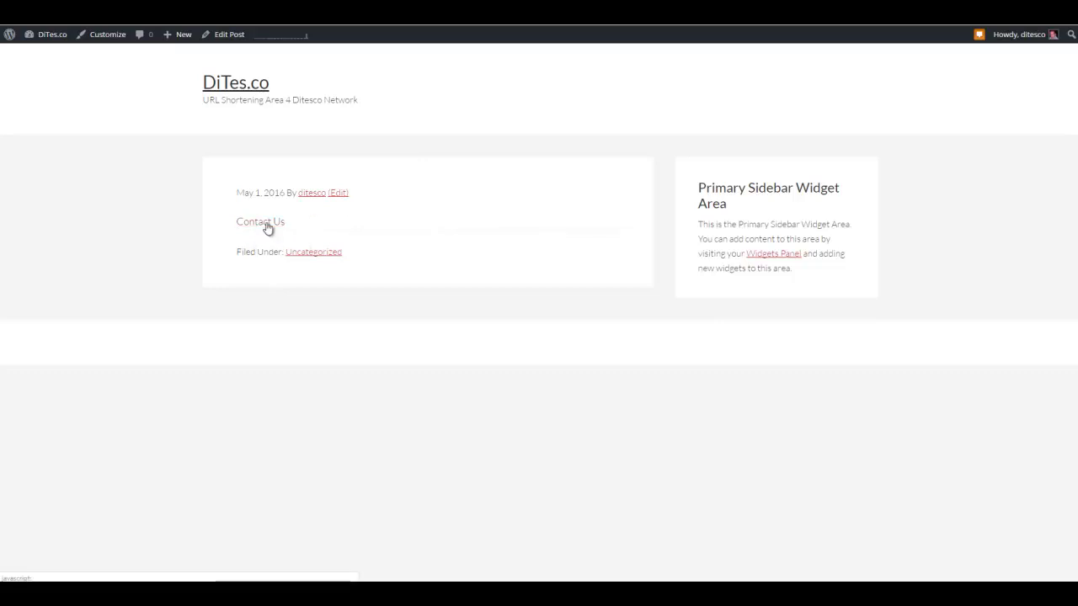
click(267, 225)
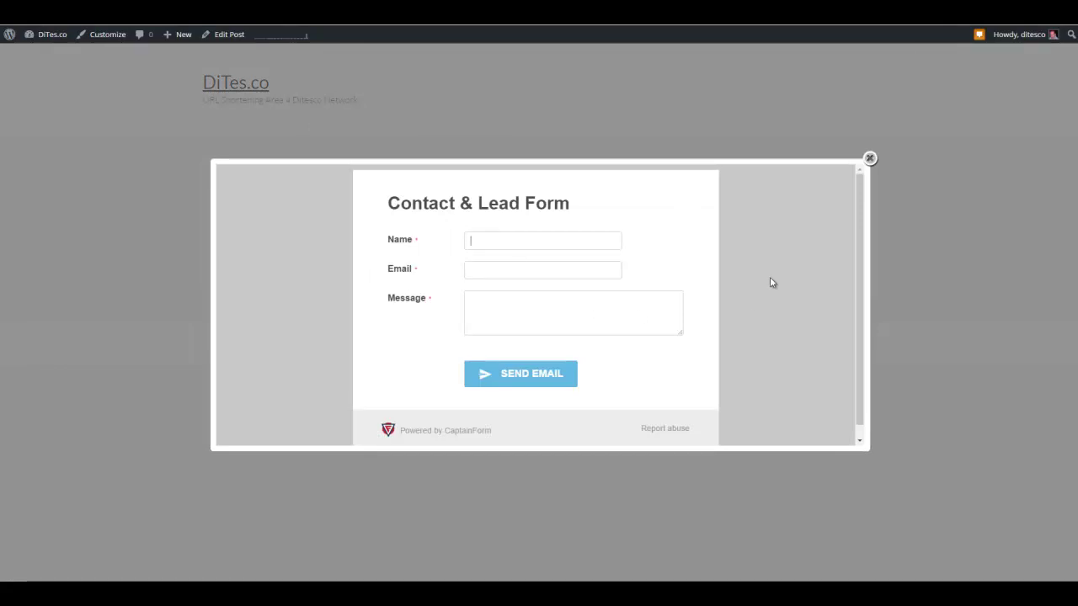
scroll(745, 253, down, 1)
scroll(744, 263, up, 1)
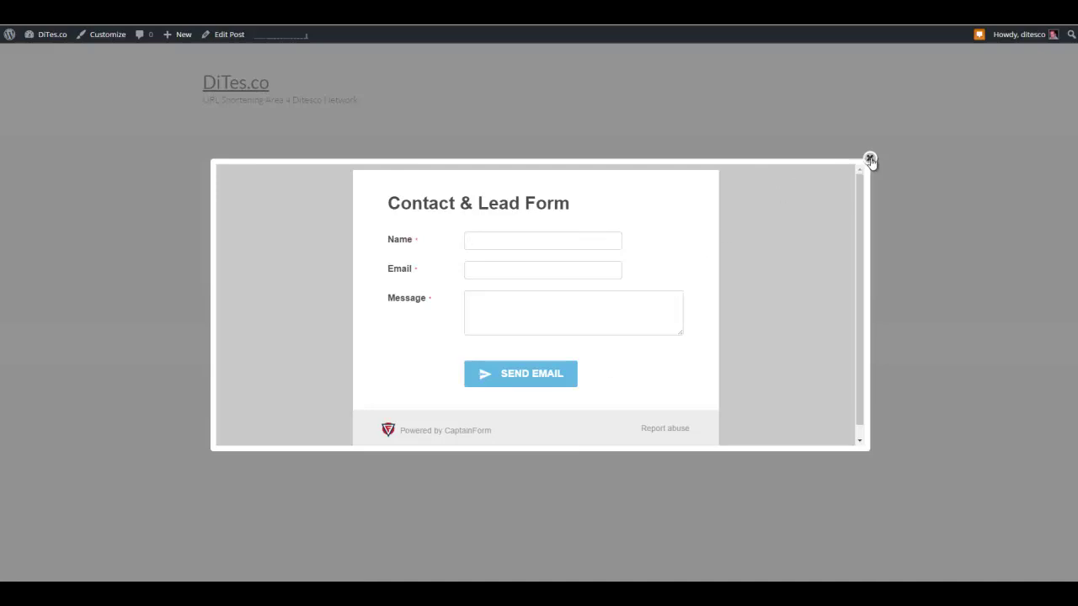
scroll(763, 262, down, 1)
scroll(763, 262, up, 1)
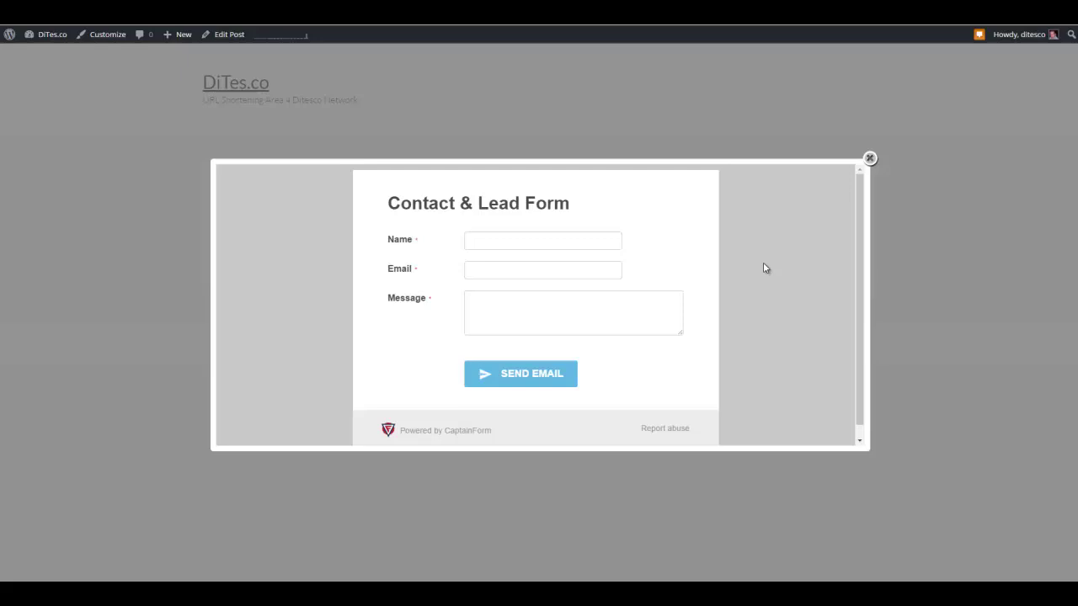
click(870, 160)
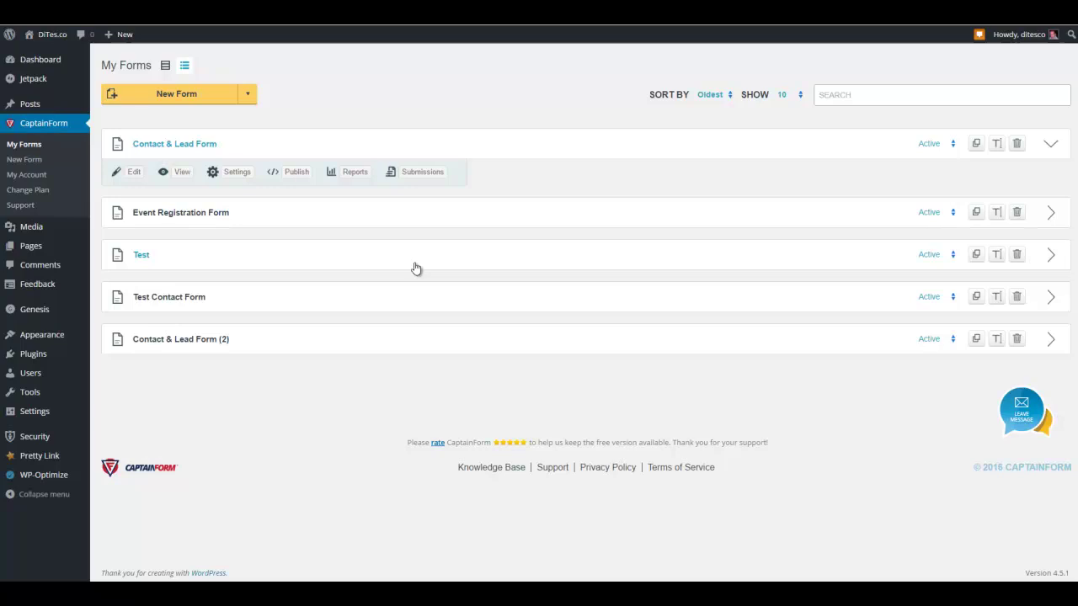
Show the templates for a new form and look through the article categories in the CaptainForm Knowledge Base.
click(187, 99)
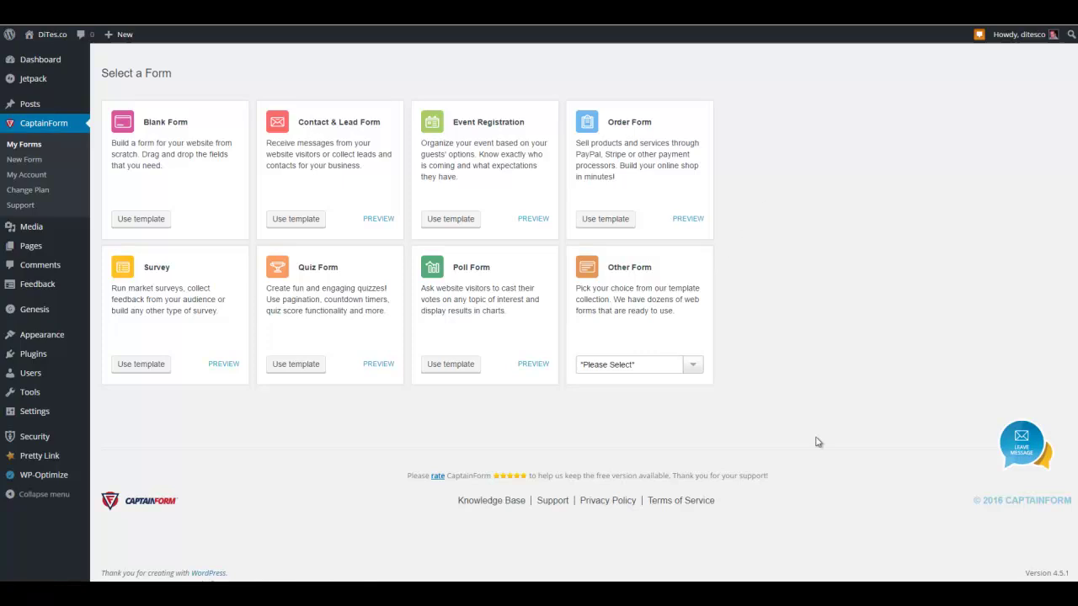
click(503, 507)
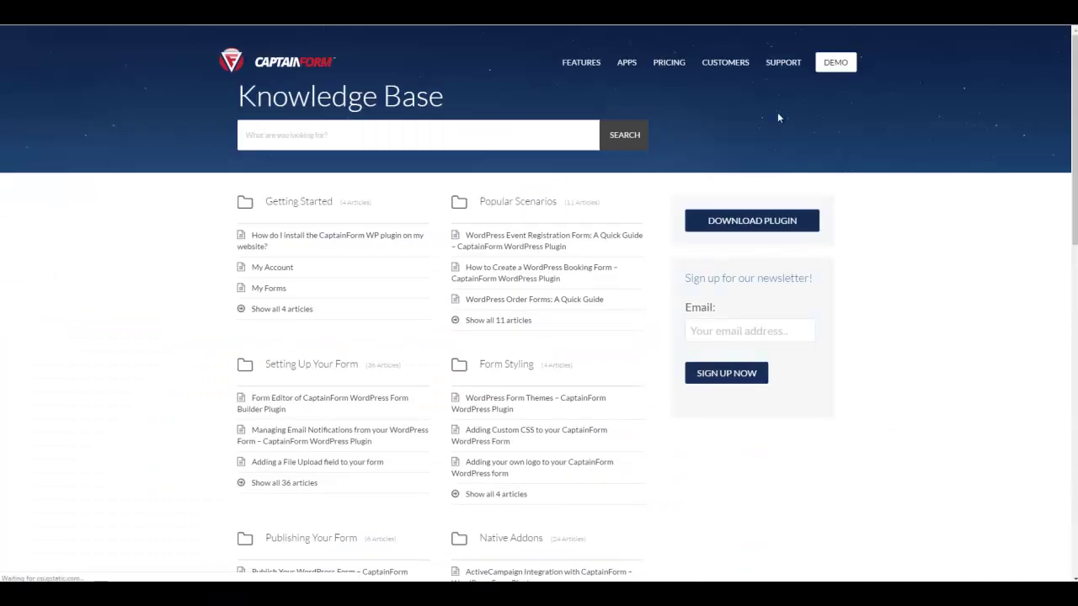
scroll(935, 225, down, 3)
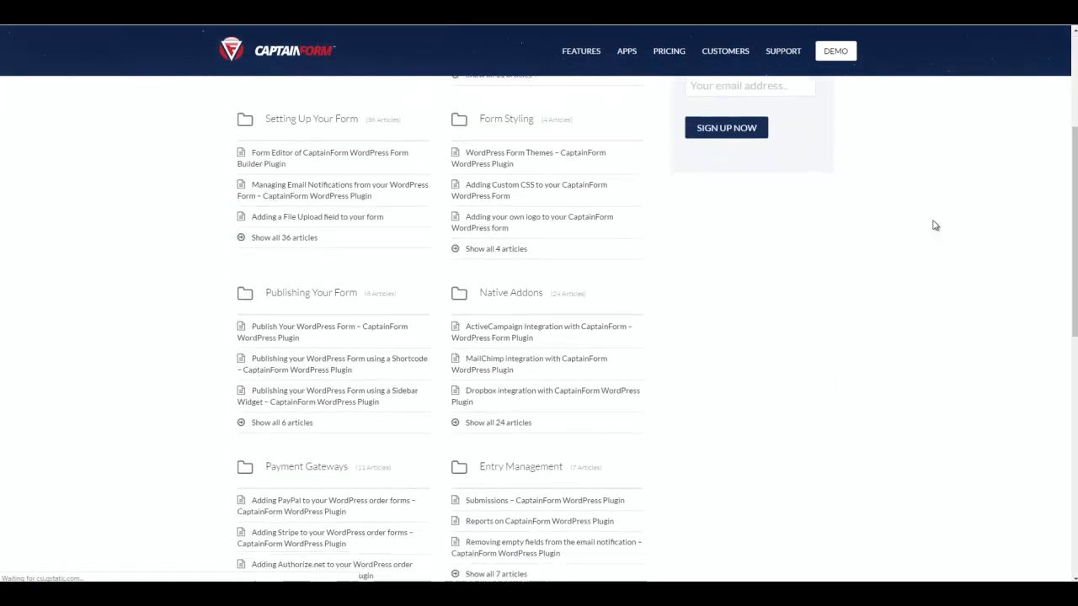
scroll(935, 224, up, 2)
scroll(935, 225, up, 2)
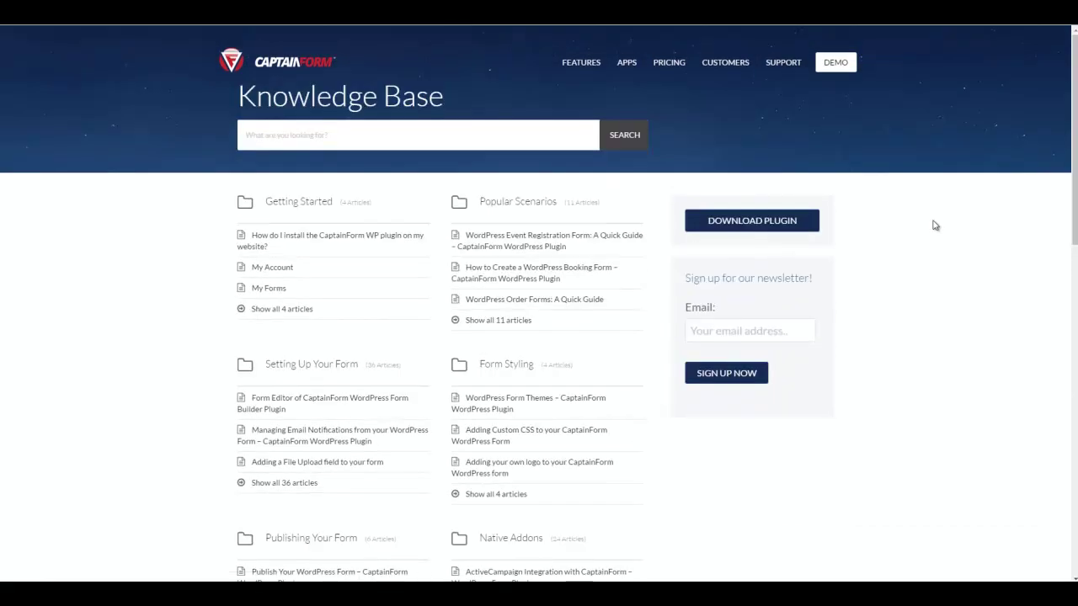